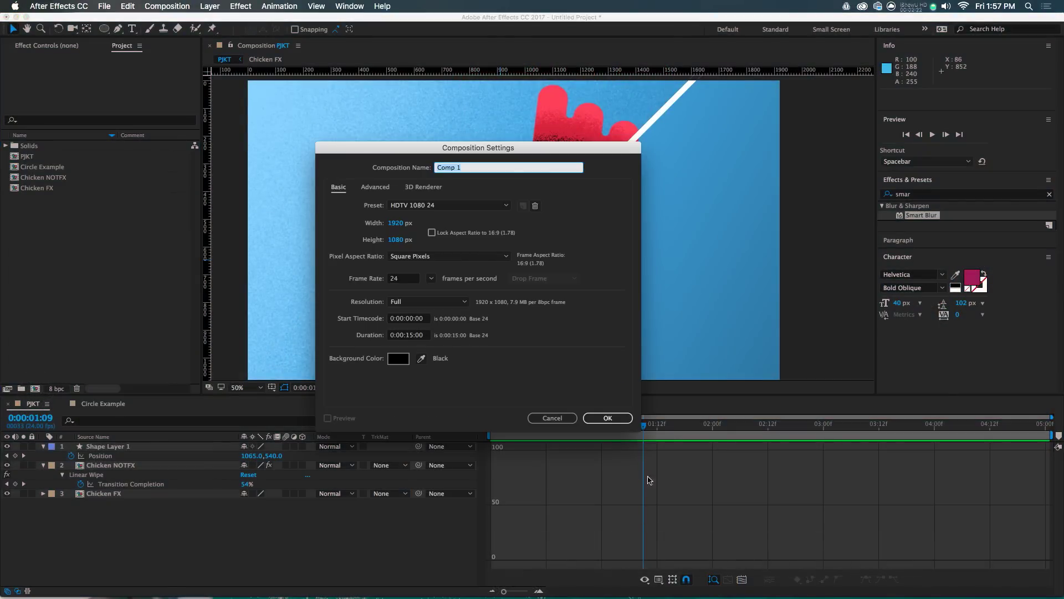
Create Comp 1 and add an ellipse shape layer with a gradient fill using the Ellipse tool.
left_click(610, 419)
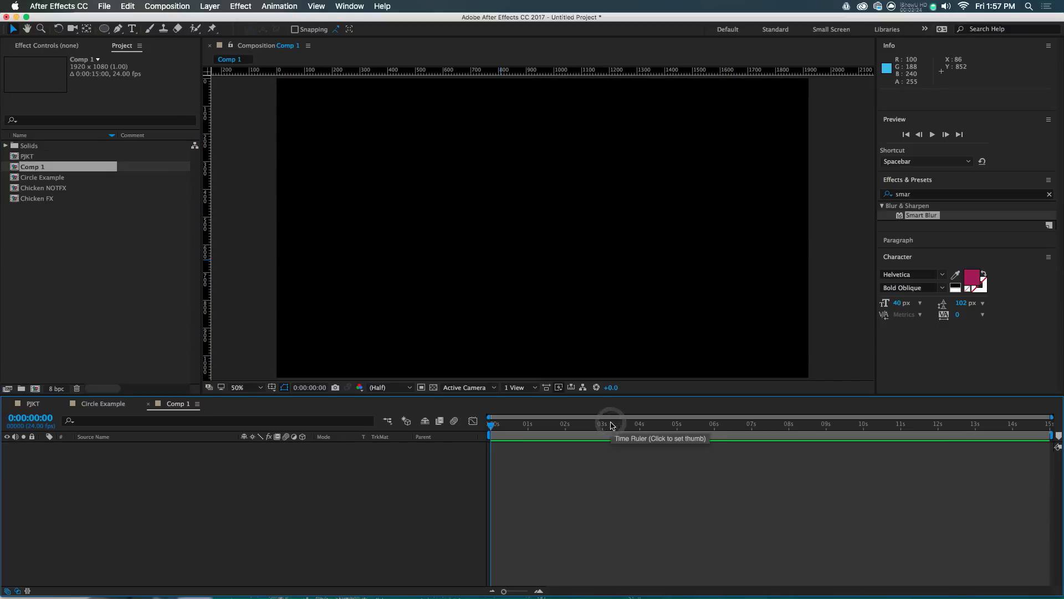
key("comma")
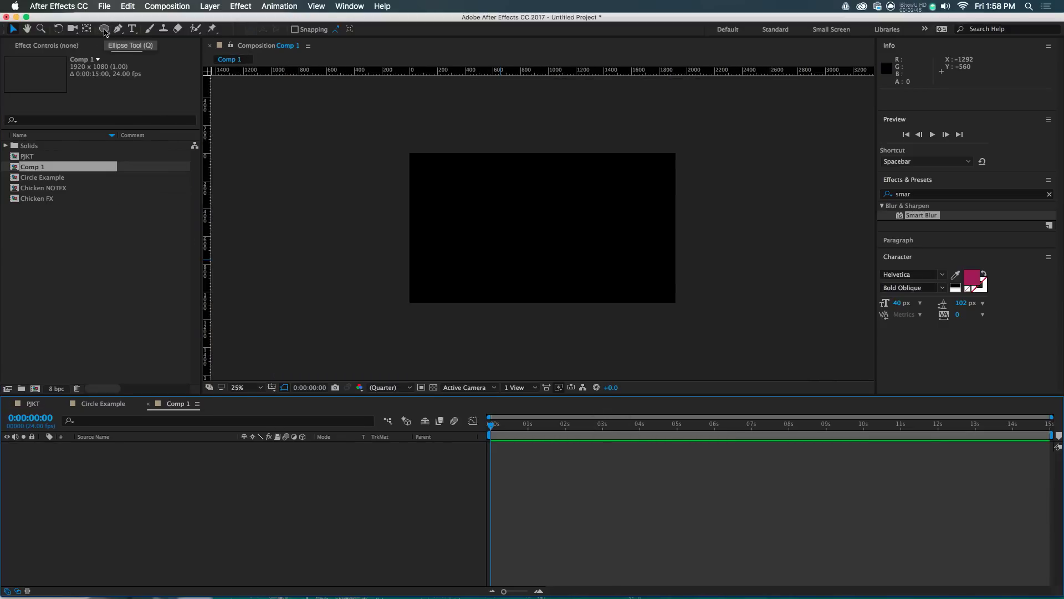
double_click(105, 30)
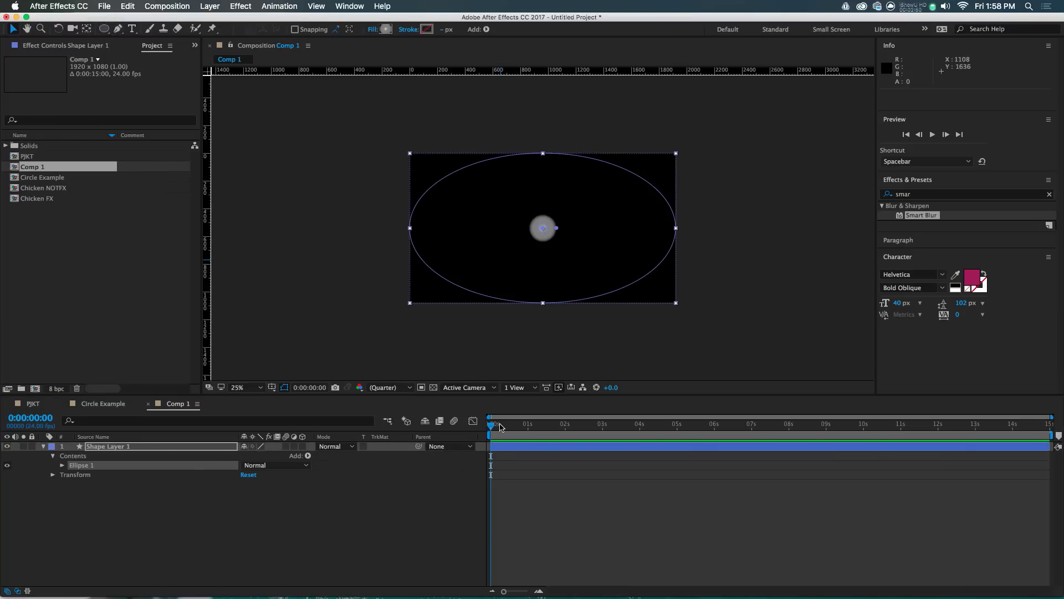
Set Ellipse Path 1 size to 500×500 so the shape is a circle.
left_click(63, 466)
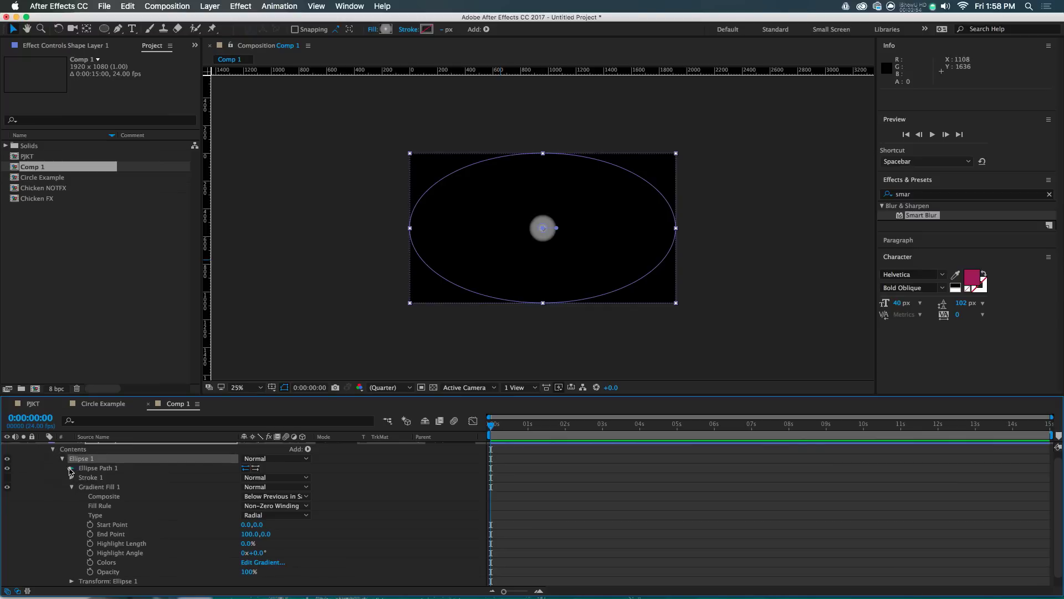
left_click(70, 469)
left_click(89, 467)
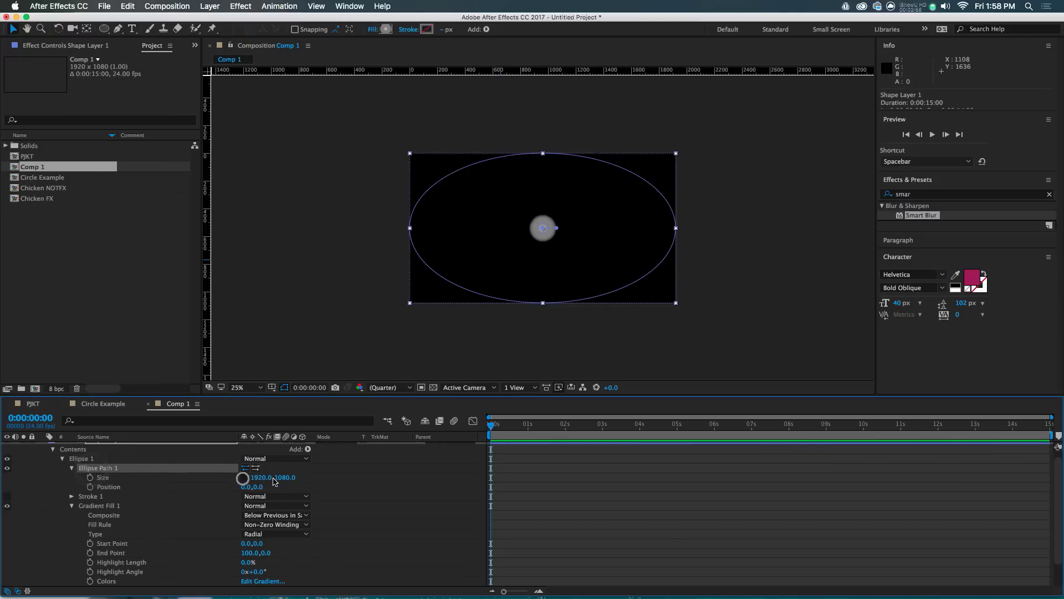
left_click(272, 478)
type("500")
key("Tab")
type("50")
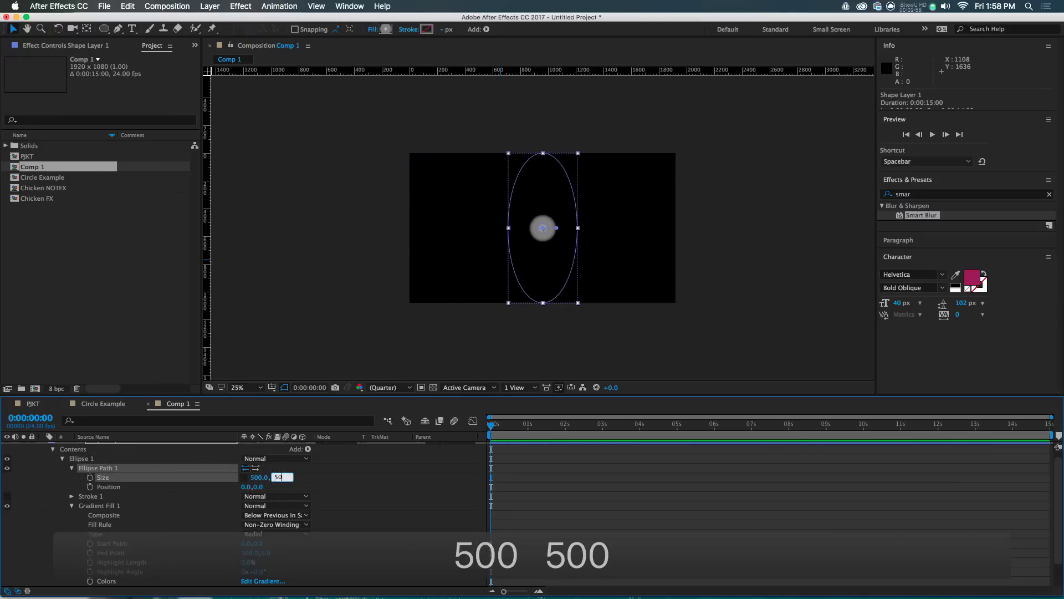
type("0")
key("Return")
key("period")
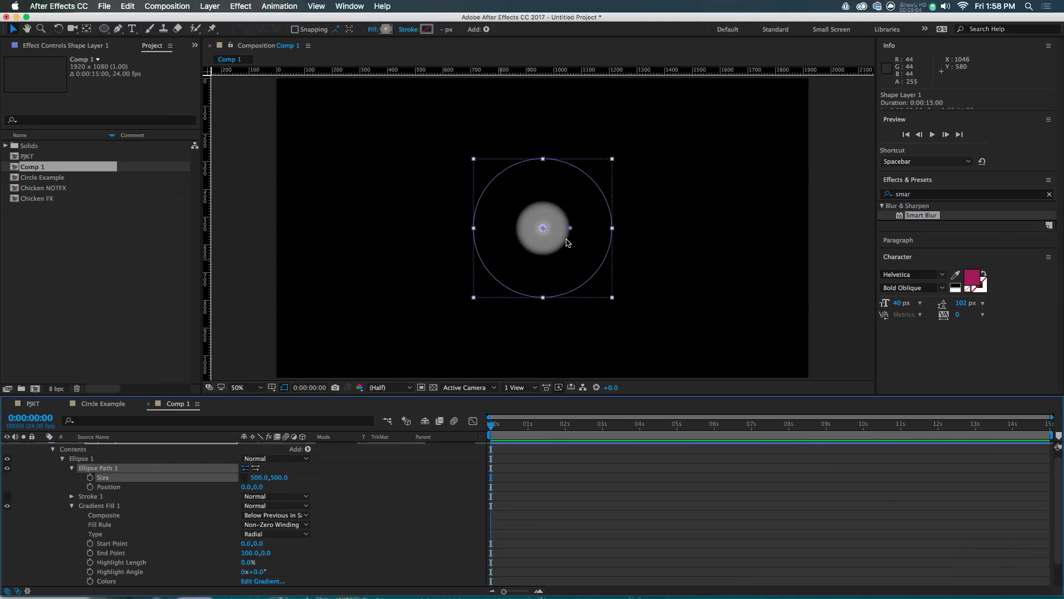
Keep the fill radial, remove the extra gradient stop, and set the midpoint to 5%.
left_click(112, 507)
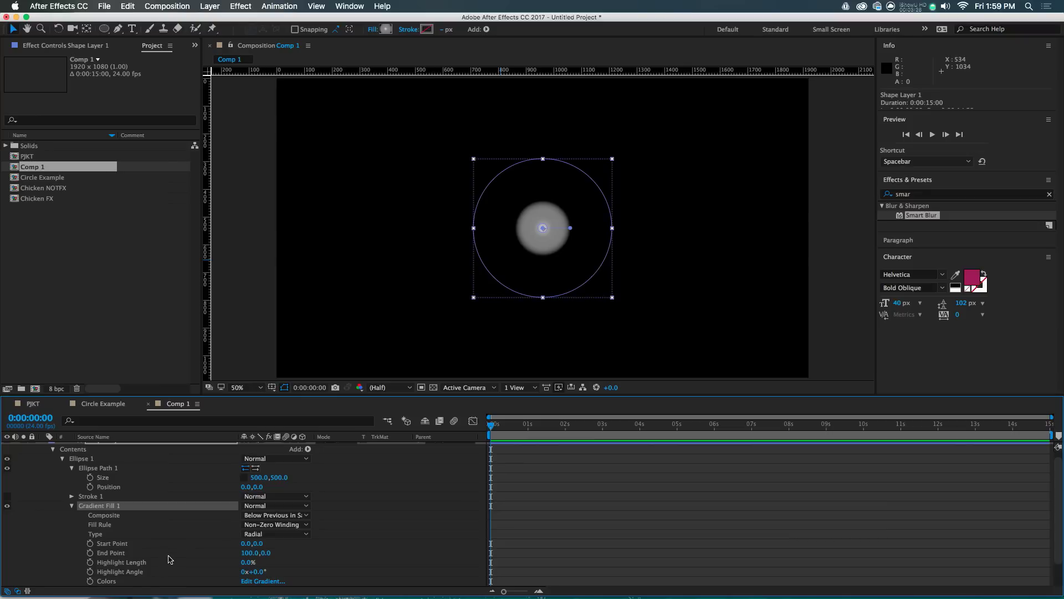
left_click(110, 511)
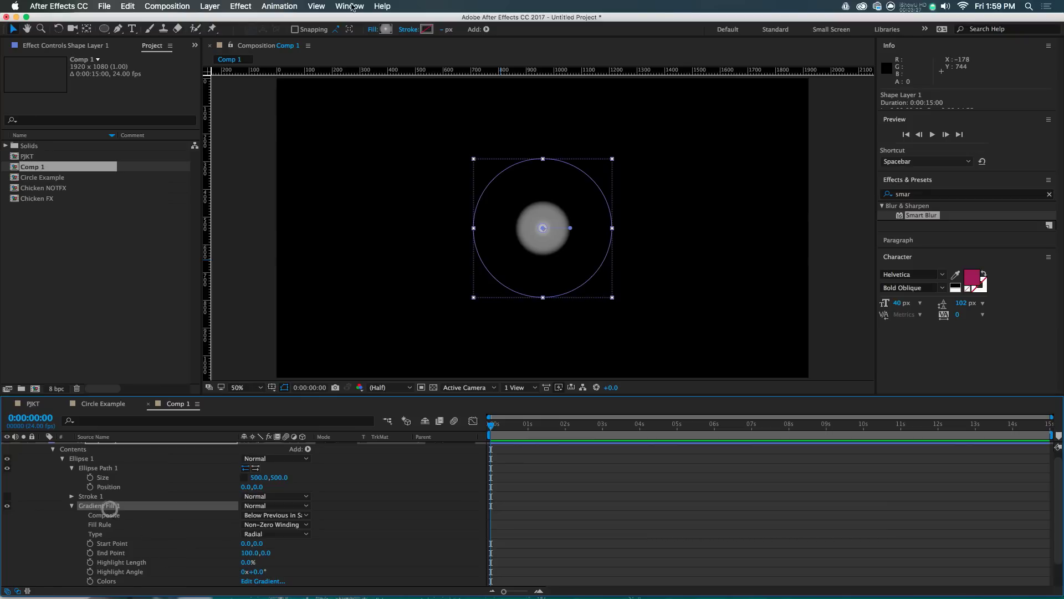
left_click(374, 29)
left_click(517, 278)
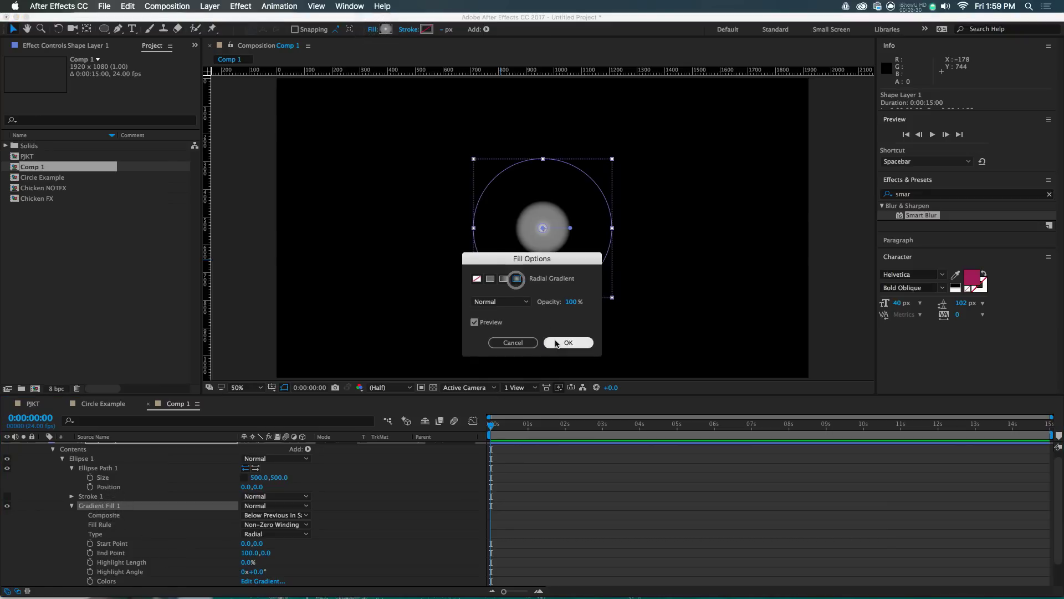
left_click(557, 340)
left_click(386, 28)
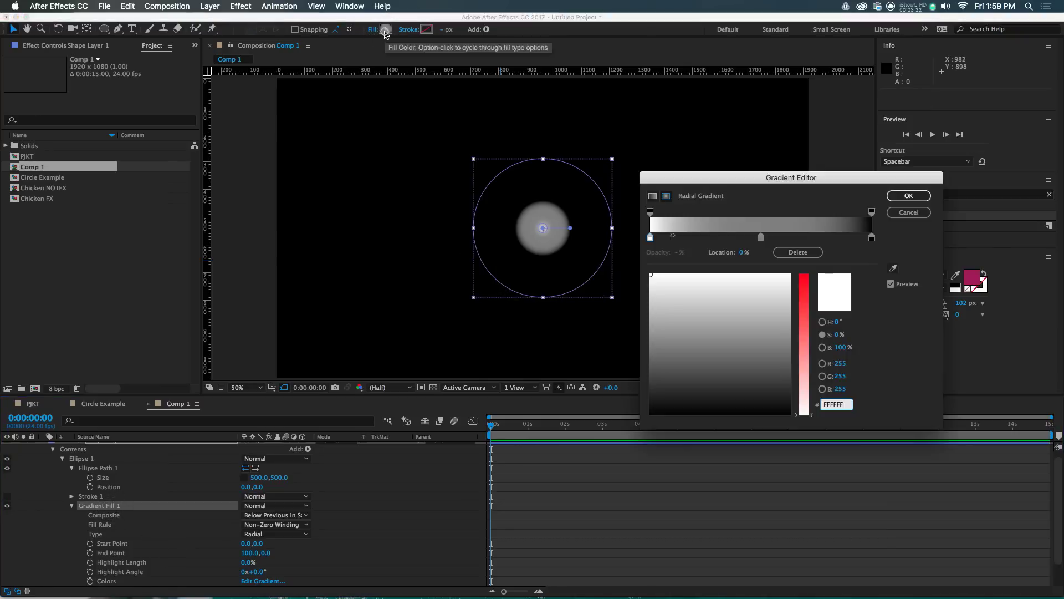
left_click_drag(757, 237, 758, 270)
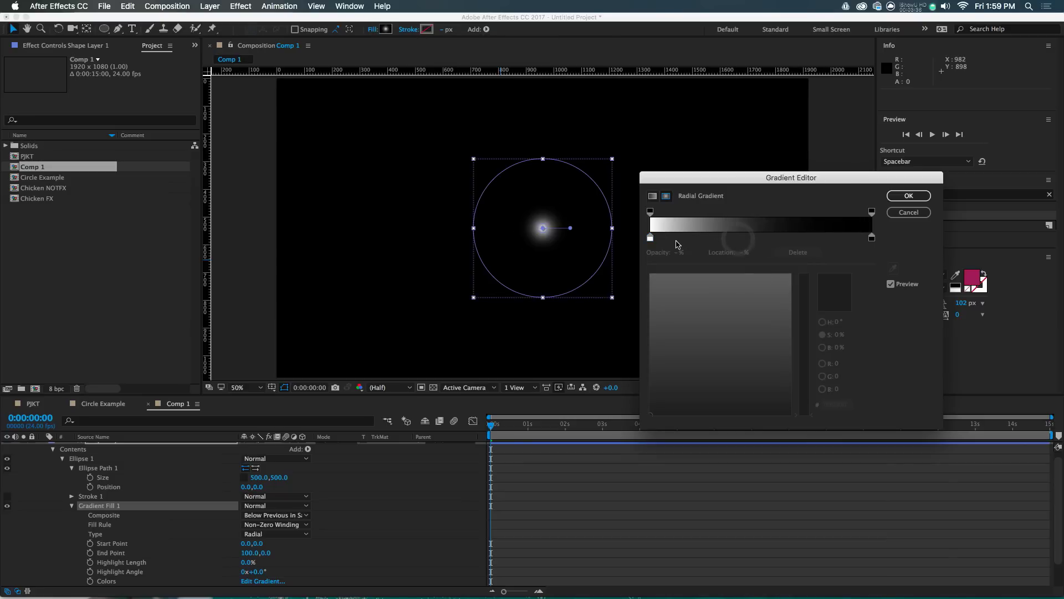
left_click(651, 238)
left_click(696, 235)
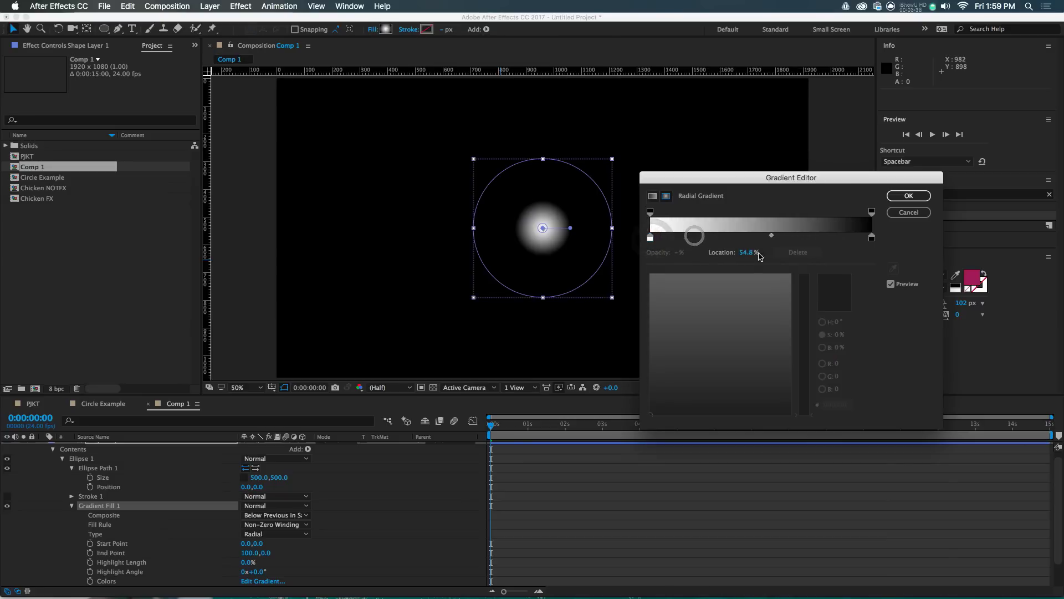
left_click(749, 253)
type("5")
key("Return")
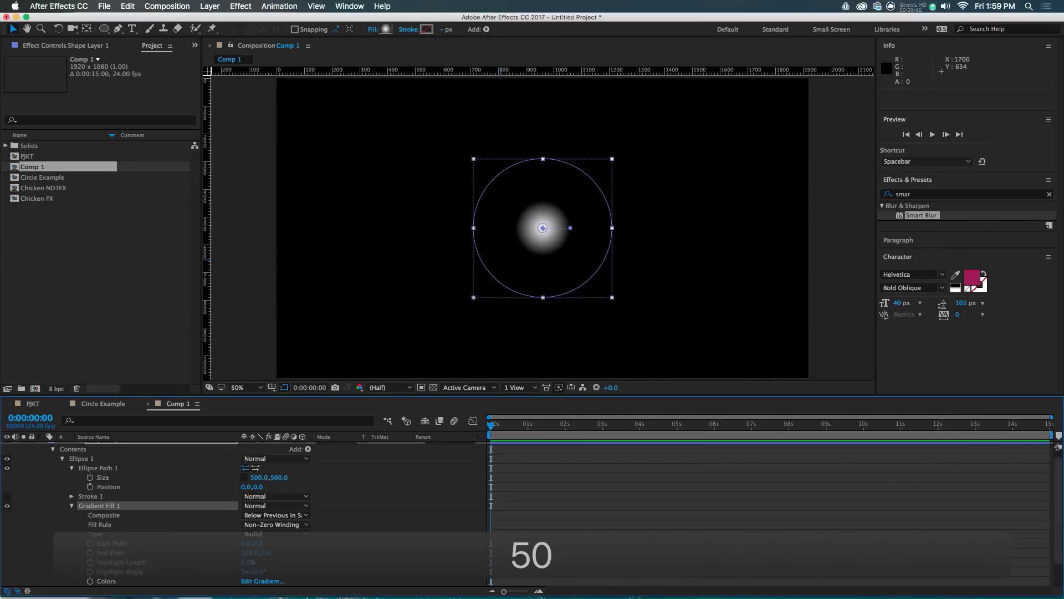
Move the gradient start to -70,-98 and end to 140,166 for a sphere-like highlight.
left_click_drag(571, 229, 583, 281)
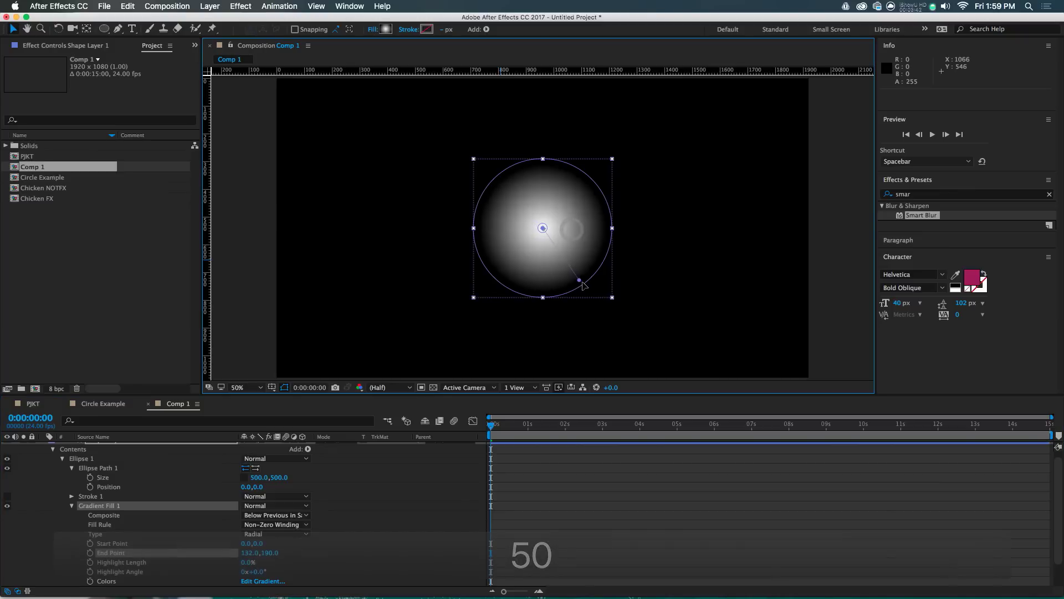
left_click_drag(542, 227, 523, 203)
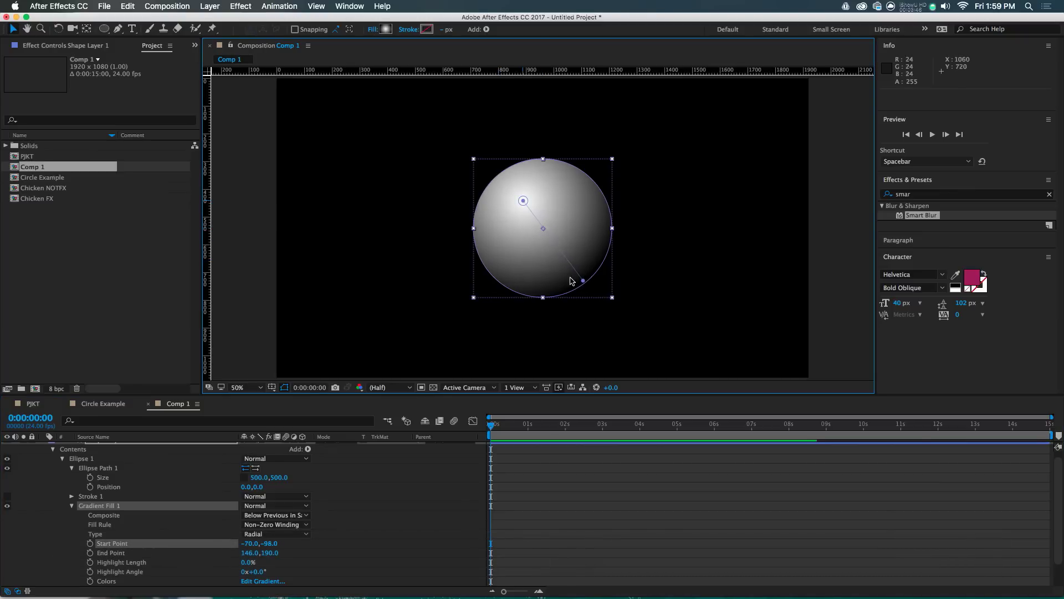
left_click_drag(584, 286, 581, 275)
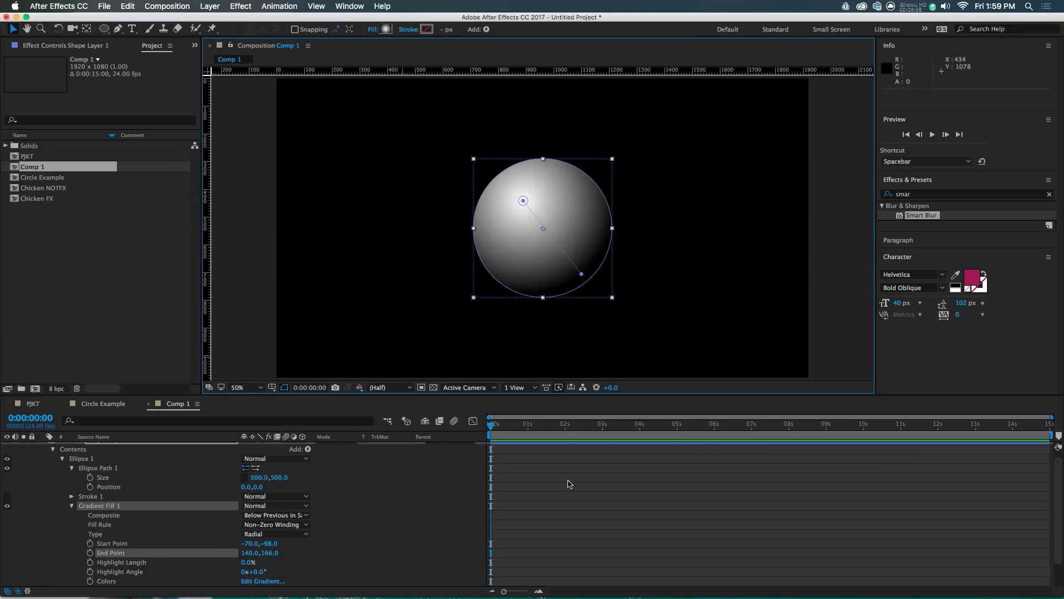
left_click(421, 485)
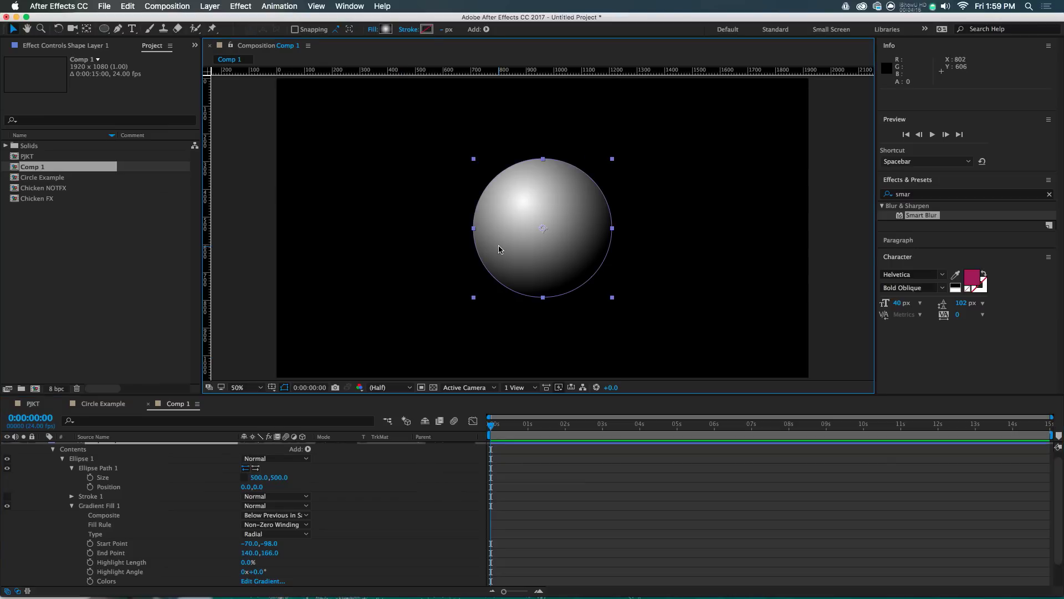
Search Effects & Presets for 'noise' and apply Noise HLS to the sphere layer.
left_click(951, 193)
type("noise")
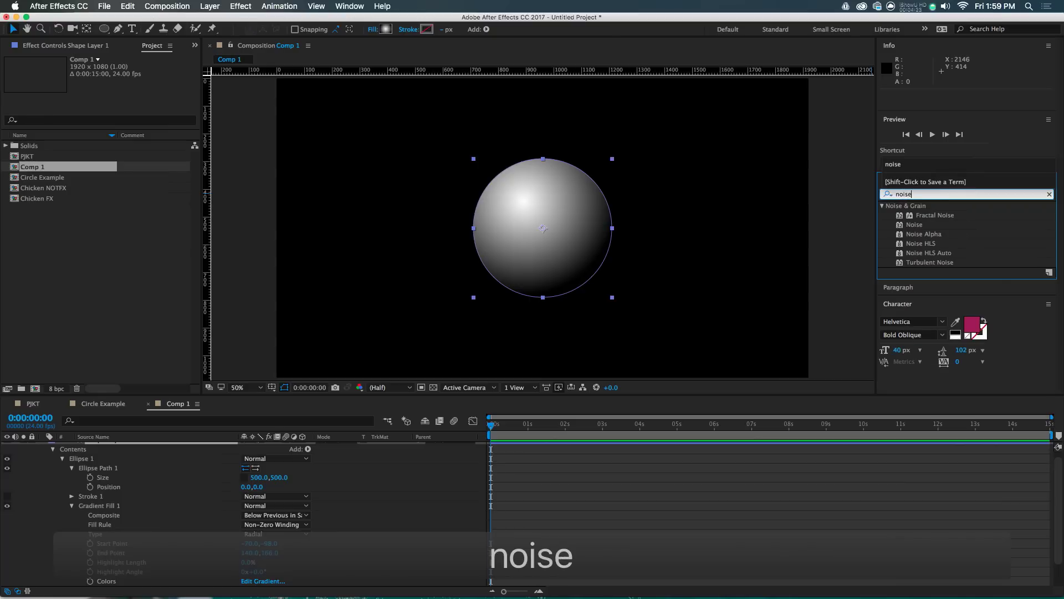
left_click(968, 187)
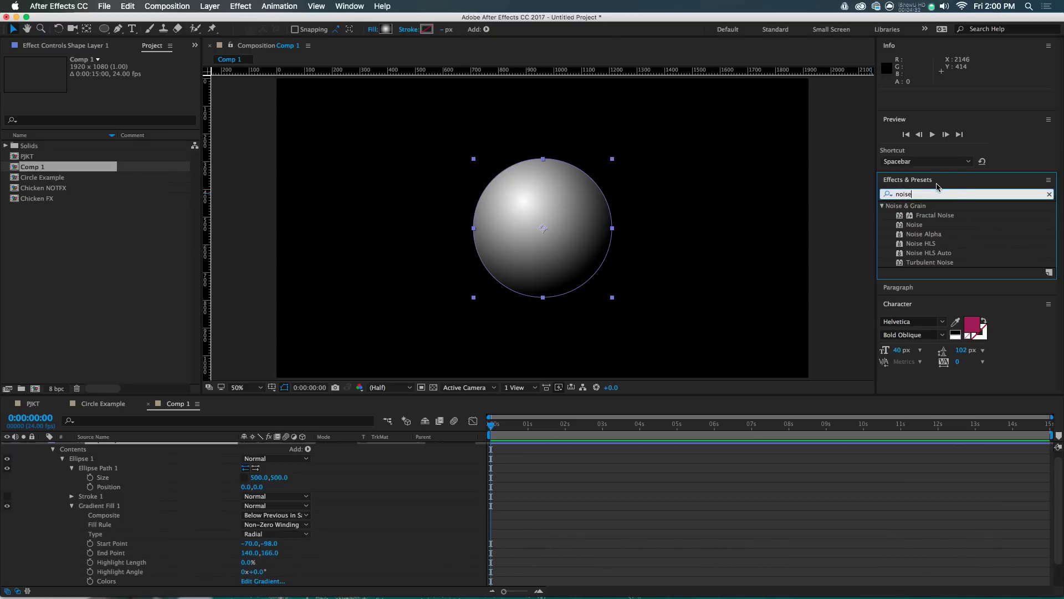
left_click(944, 216)
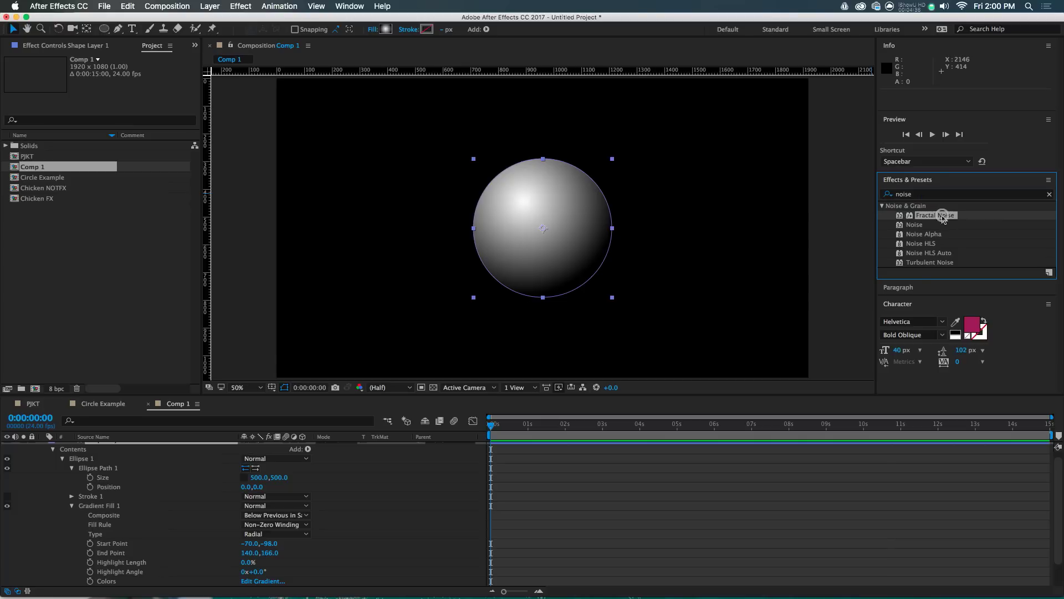
left_click(915, 225)
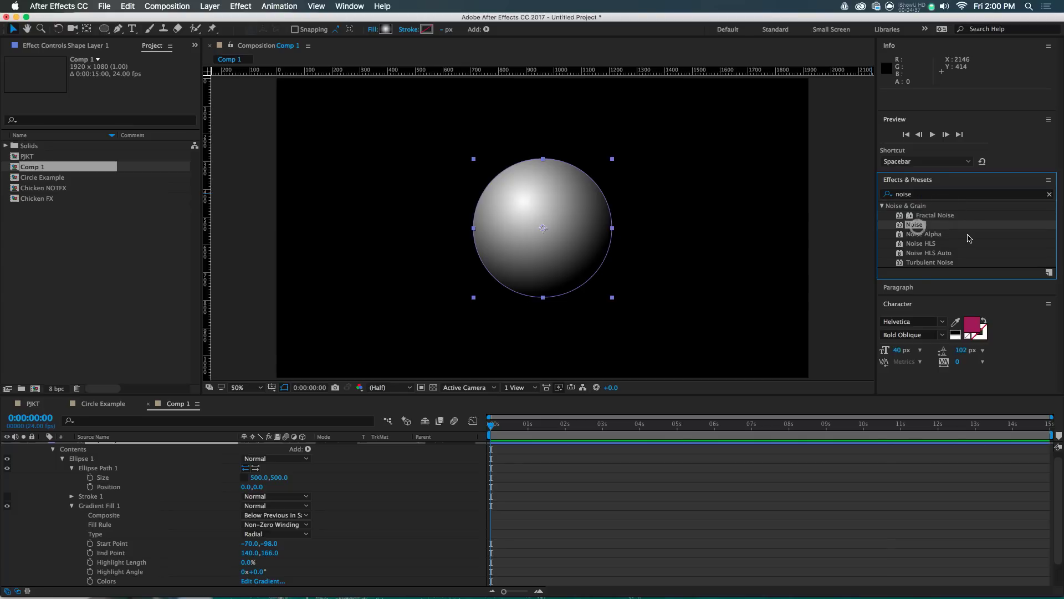
left_click(922, 247)
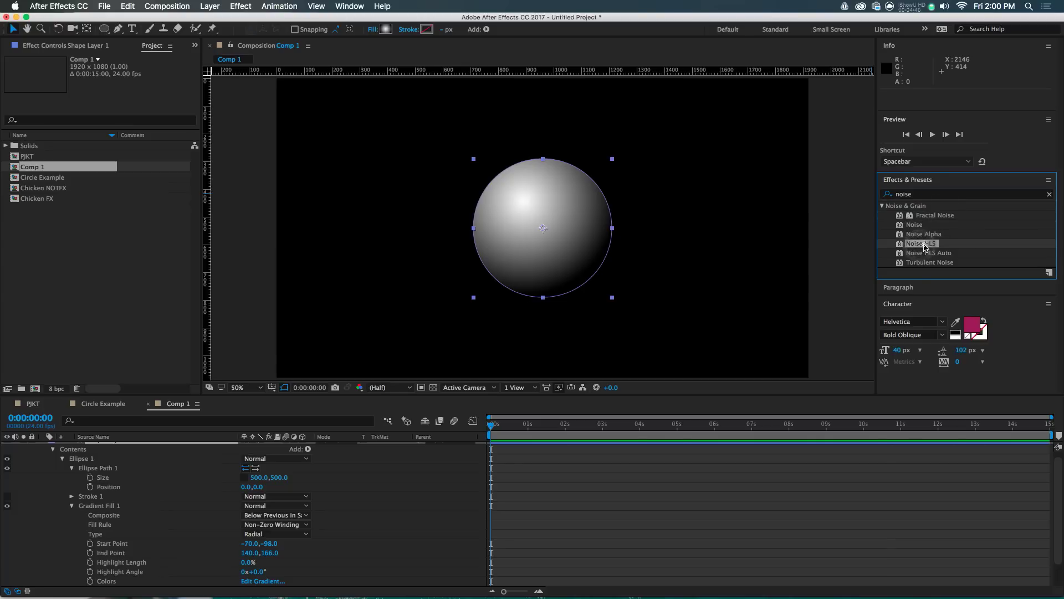
double_click(922, 245)
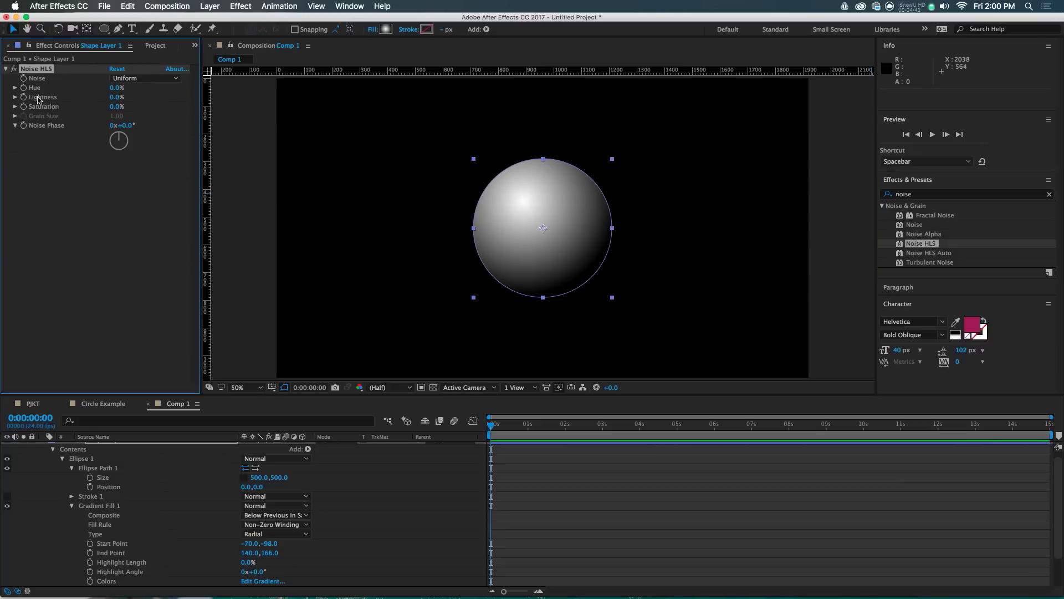
Set the Noise HLS Lightness to 10%.
left_click(115, 97)
key("shift+Up")
key("shift+Up")
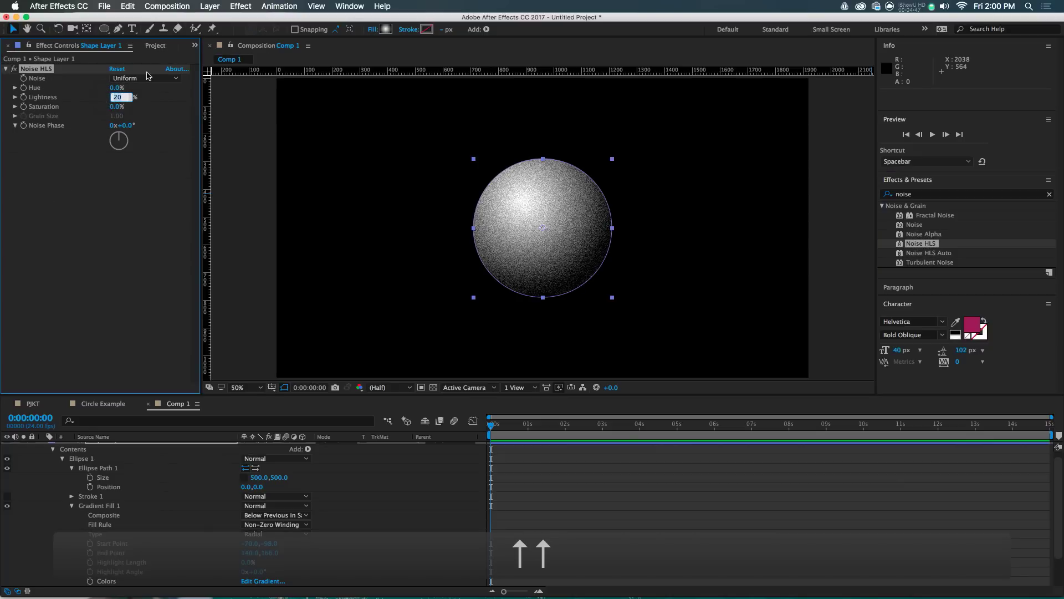
type("10")
key("Return")
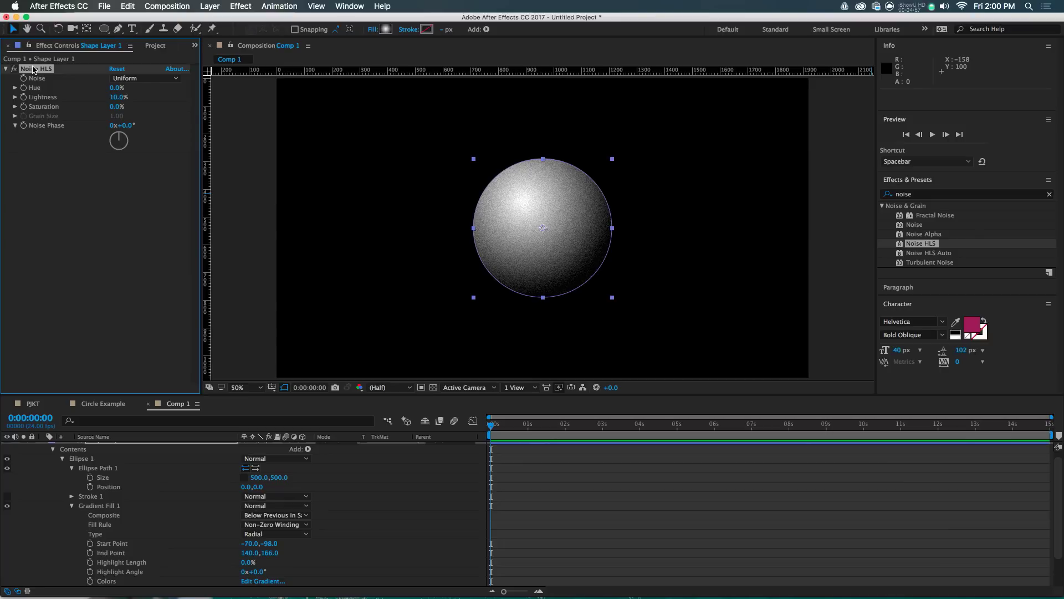
left_click(924, 197)
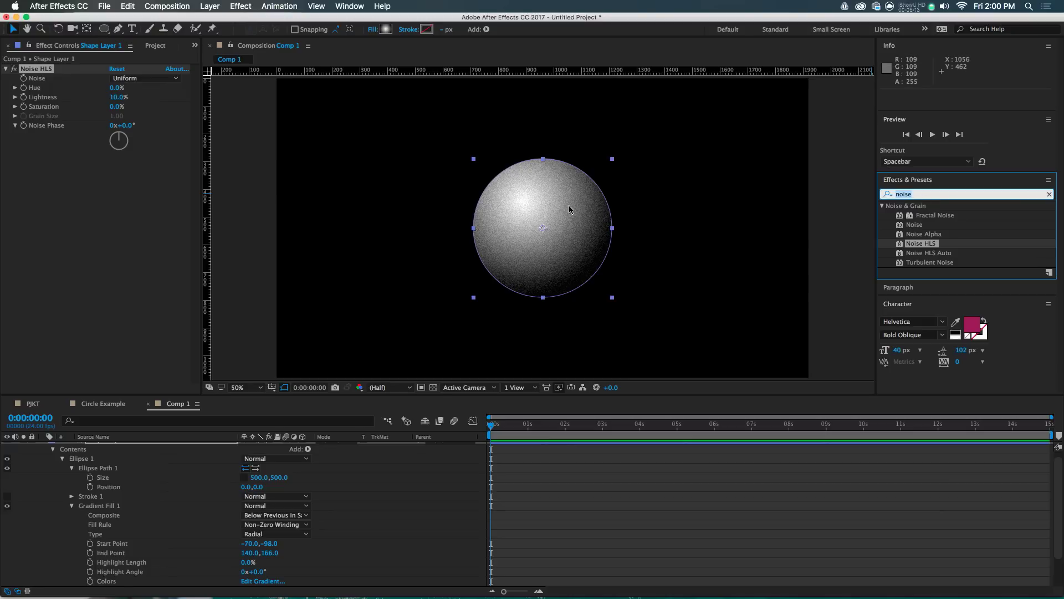
Apply Posterize below Noise HLS and set its Level to 3.
type("poster")
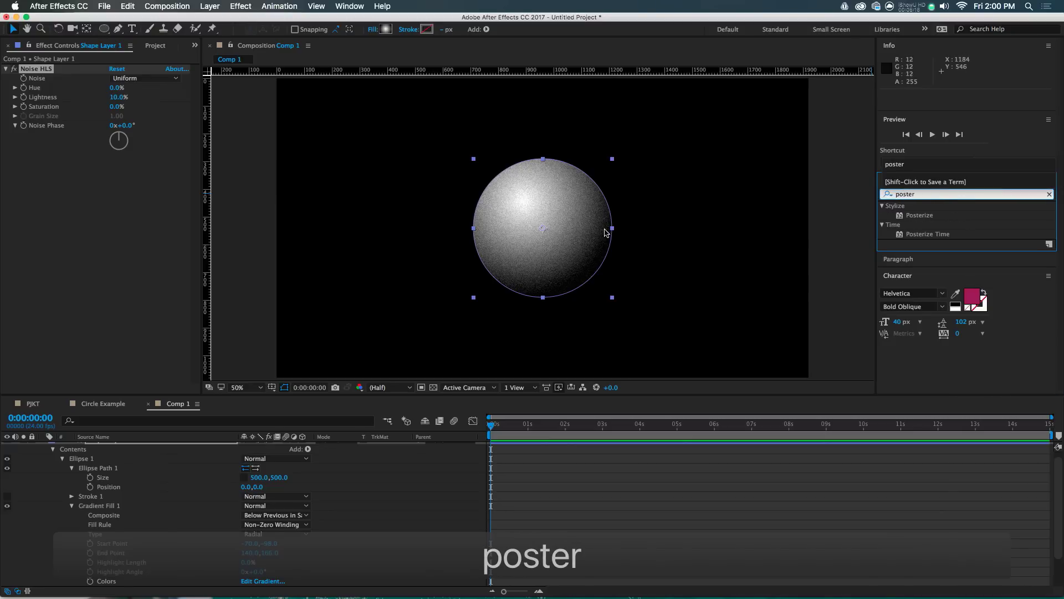
left_click_drag(920, 215, 51, 162)
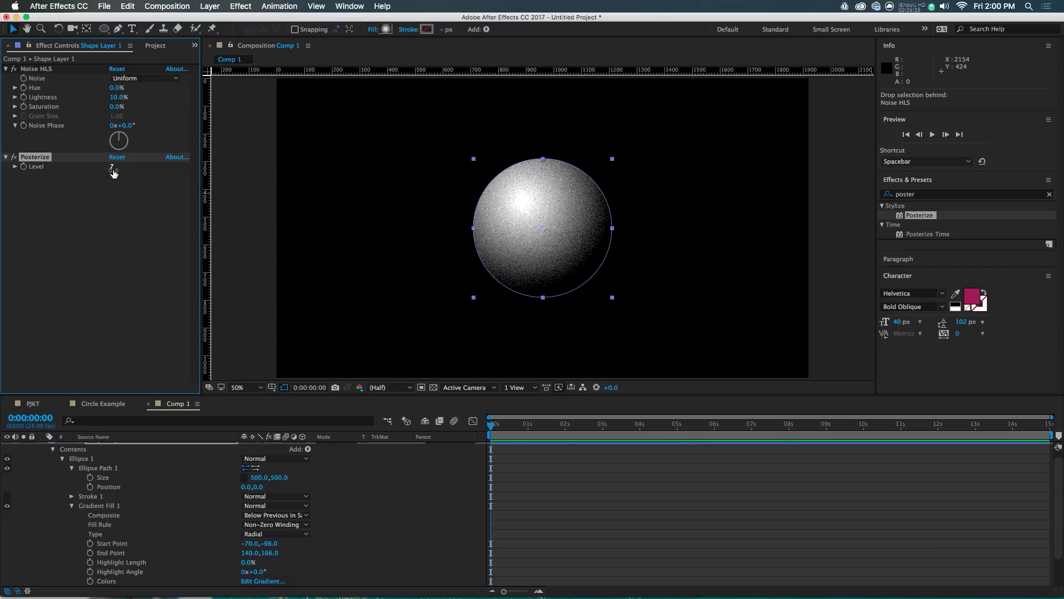
left_click_drag(113, 168, 107, 182)
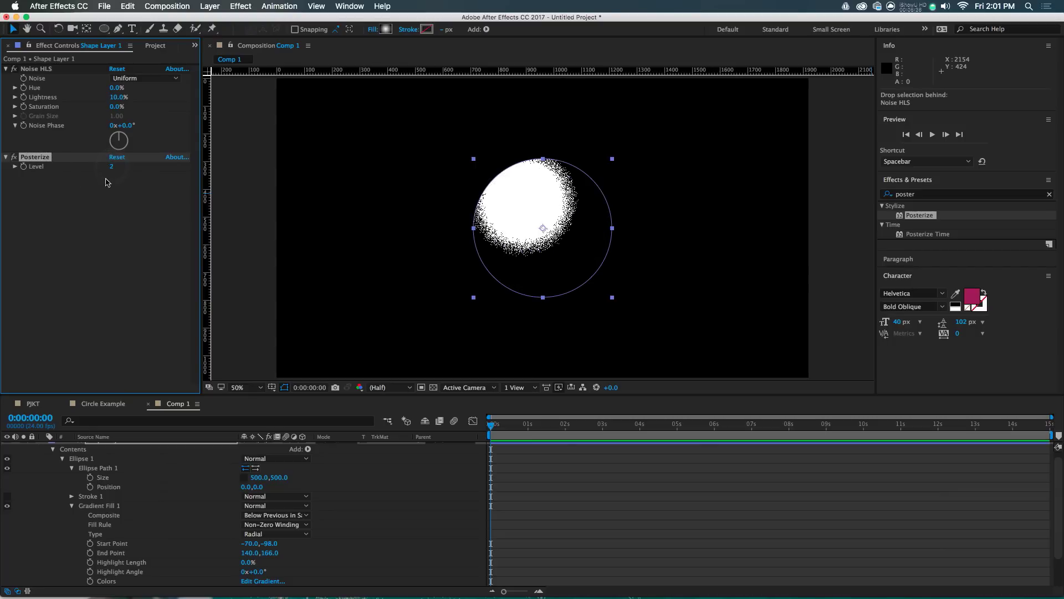
left_click(111, 167)
type("5")
key("Return")
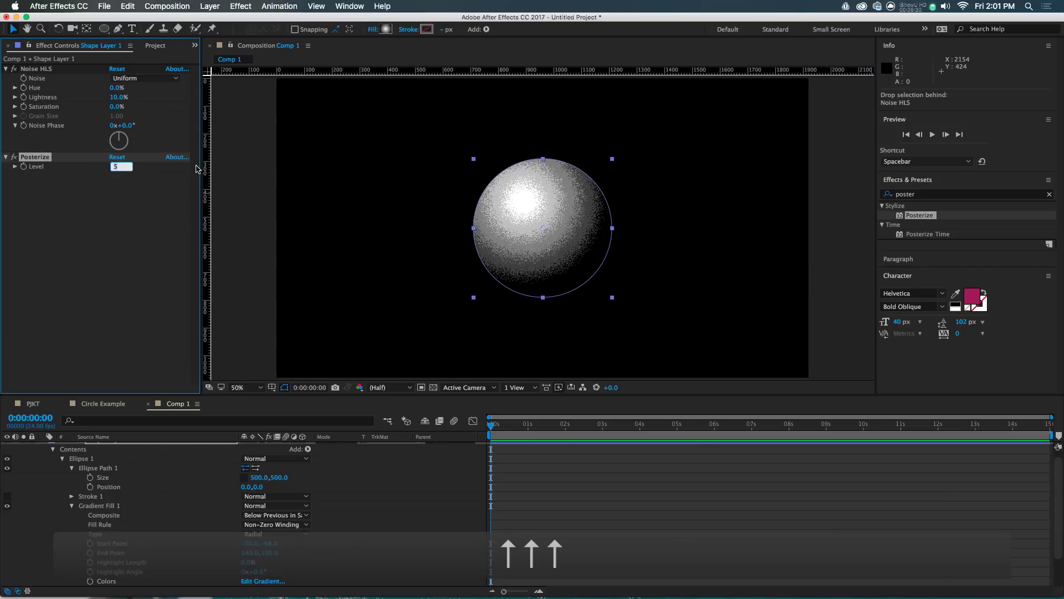
type("3")
key("Return")
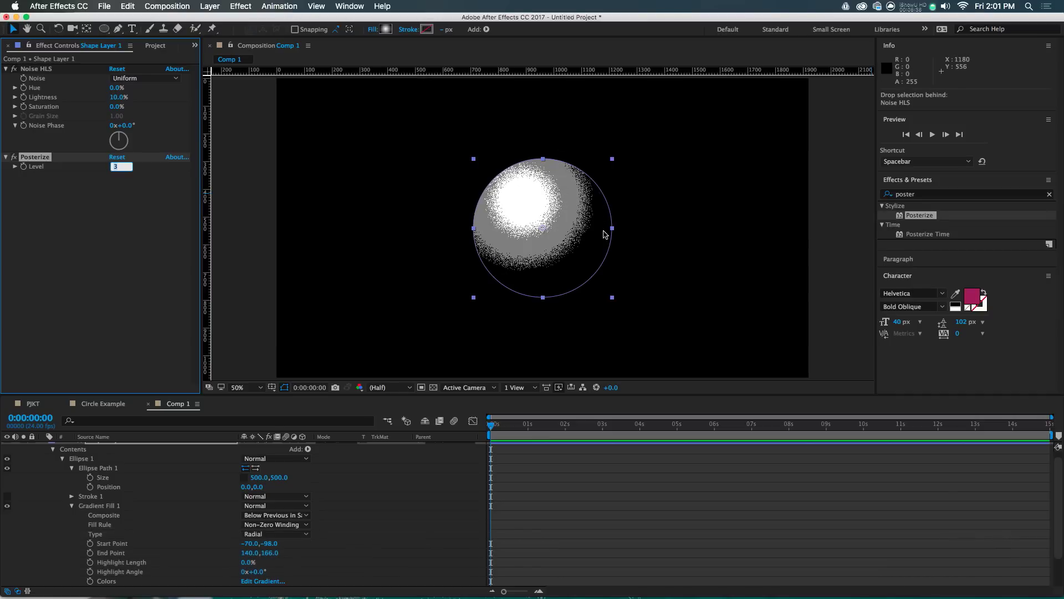
left_click(175, 238)
key("period")
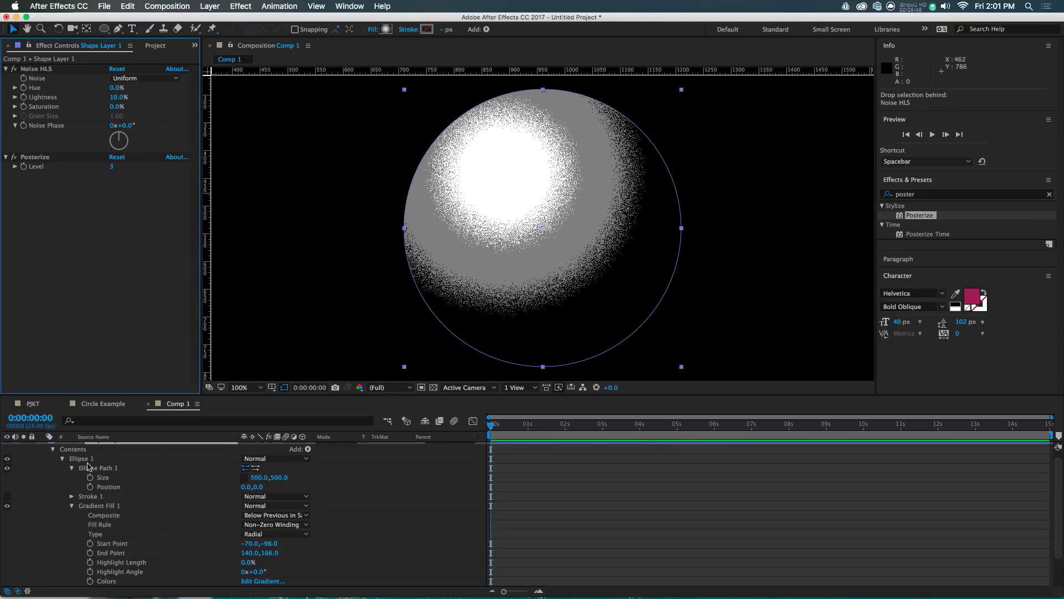
left_click(34, 403)
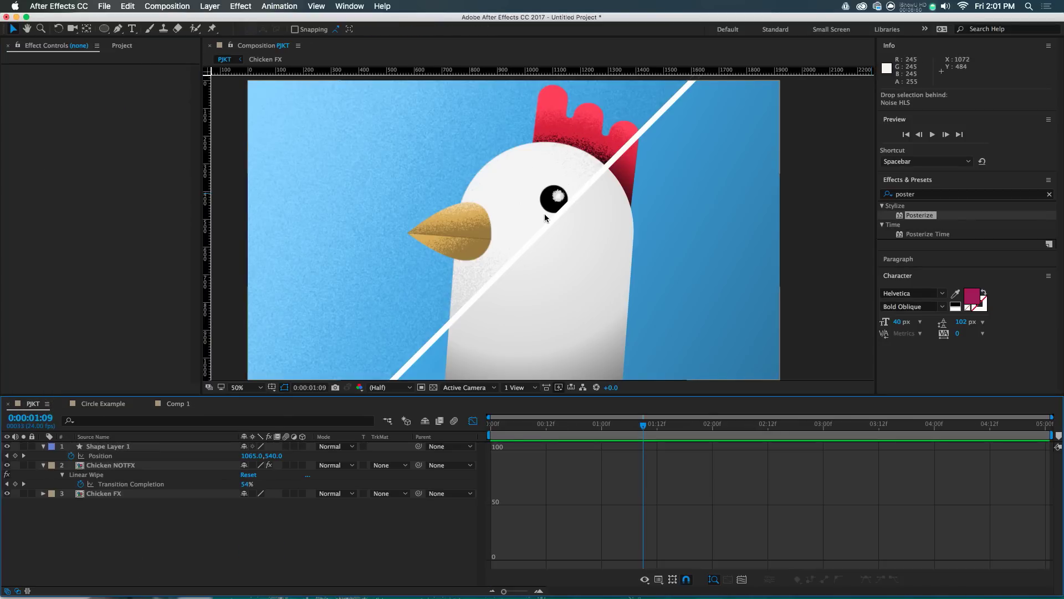
scroll(560, 205, "up", 2)
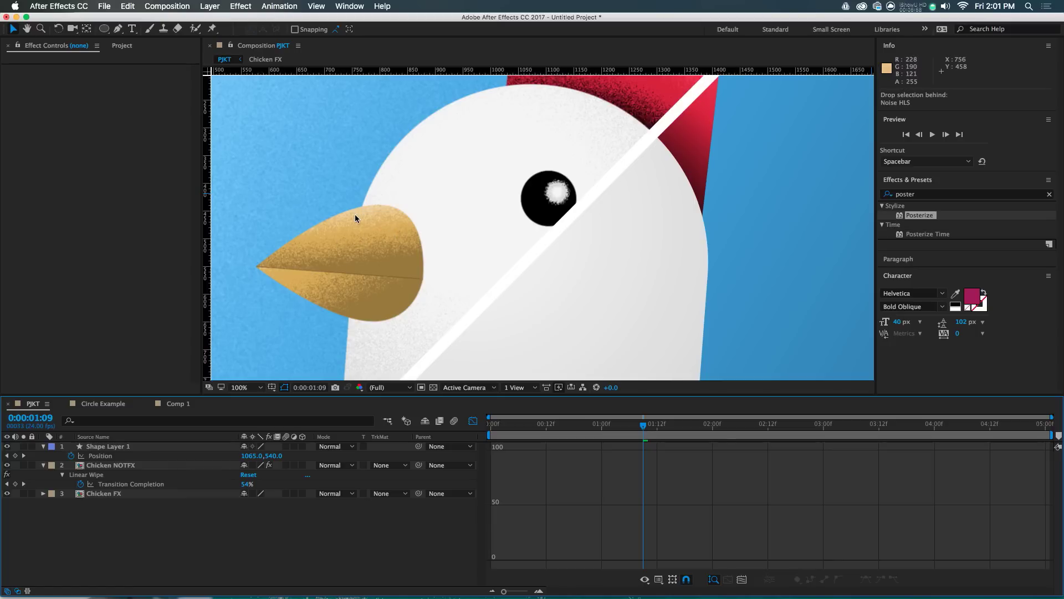
left_click(177, 404)
left_click(923, 194)
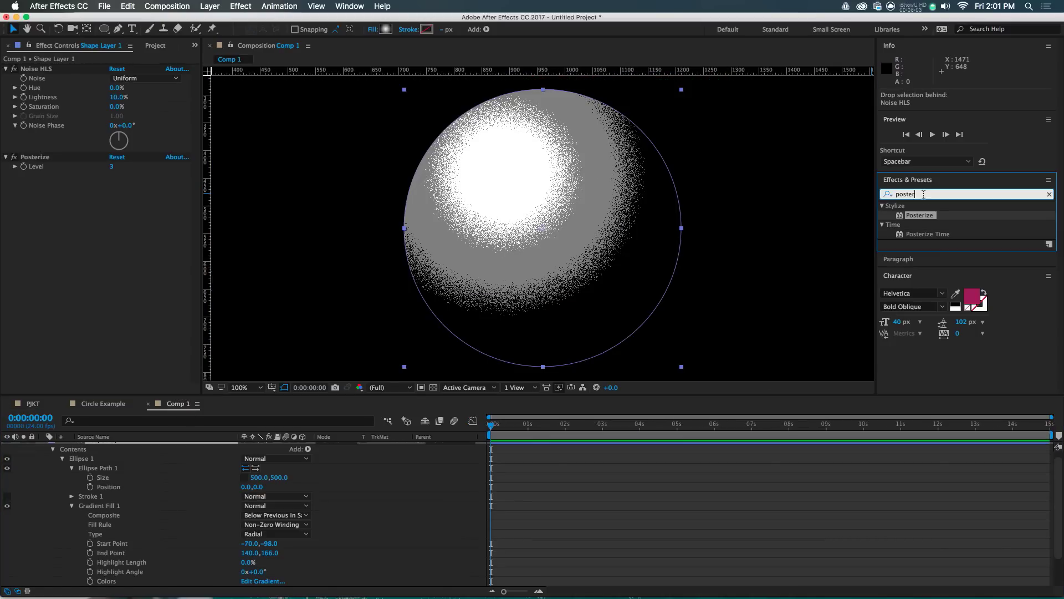
double_click(923, 194)
Search 'trito' and apply the Tritone effect below Posterize.
type("tri")
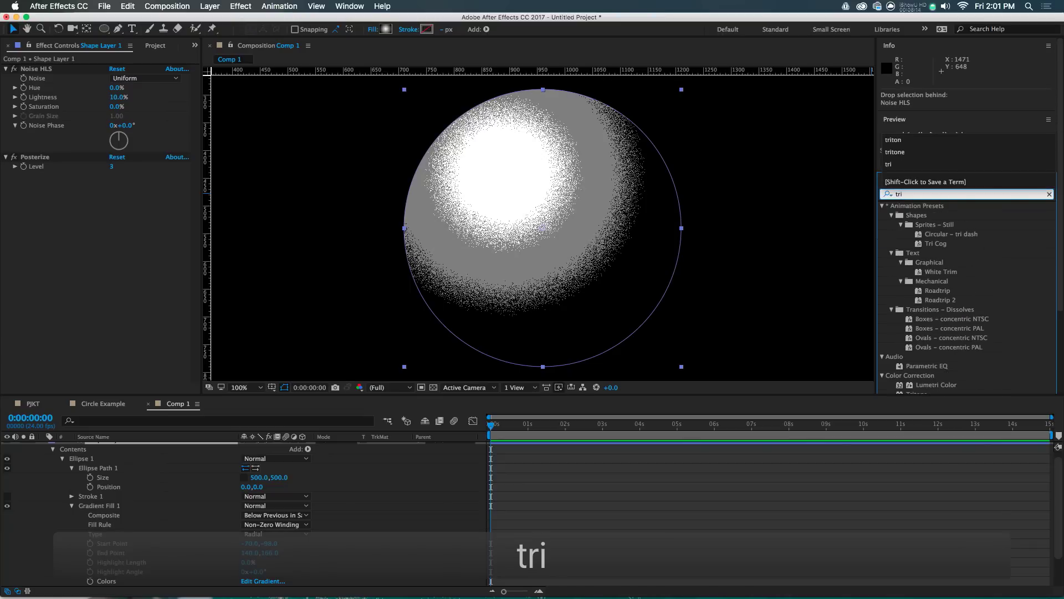
type("to")
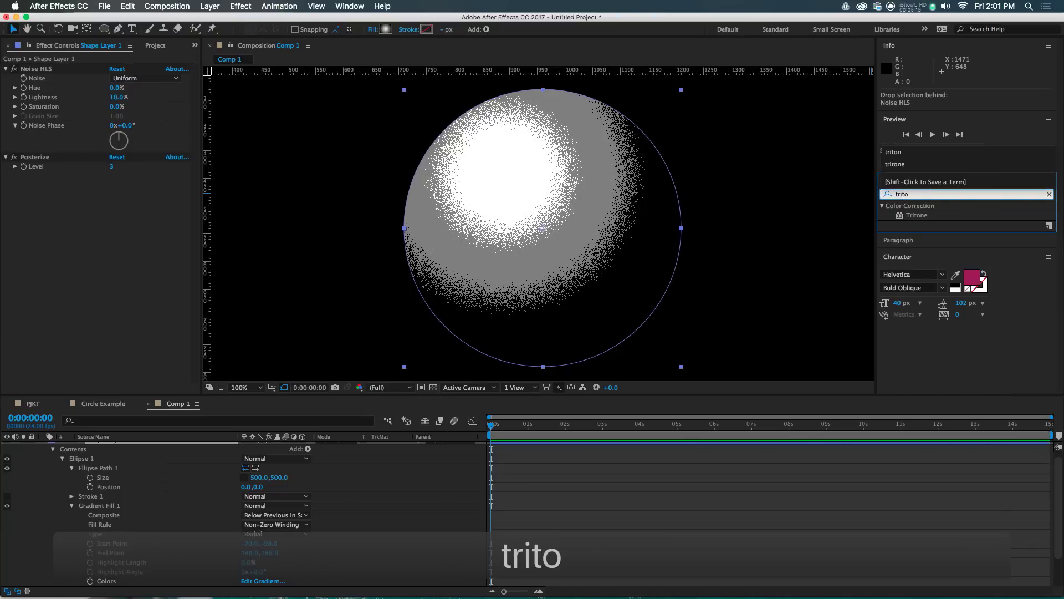
left_click_drag(929, 215, 61, 182)
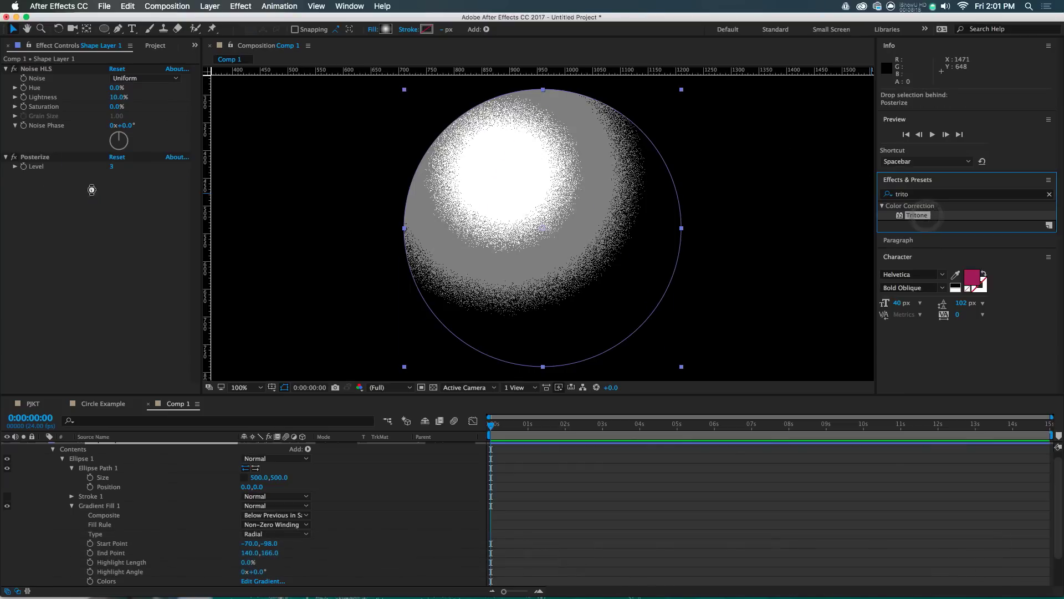
left_click_drag(92, 189, 92, 190)
left_click(50, 186)
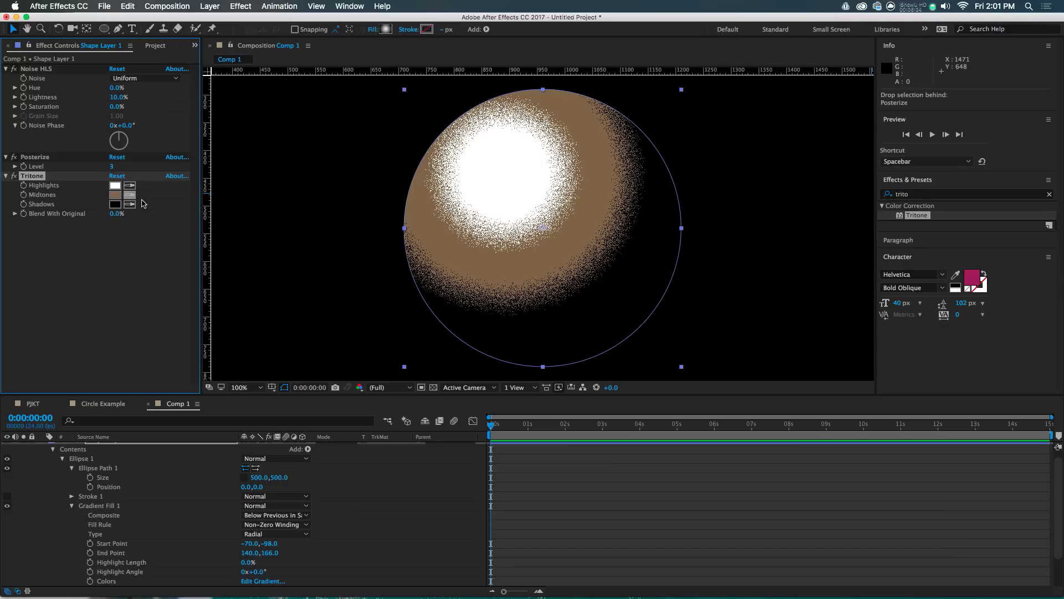
Set the Tritone Midtones colour to purple AA46AE.
key("Up")
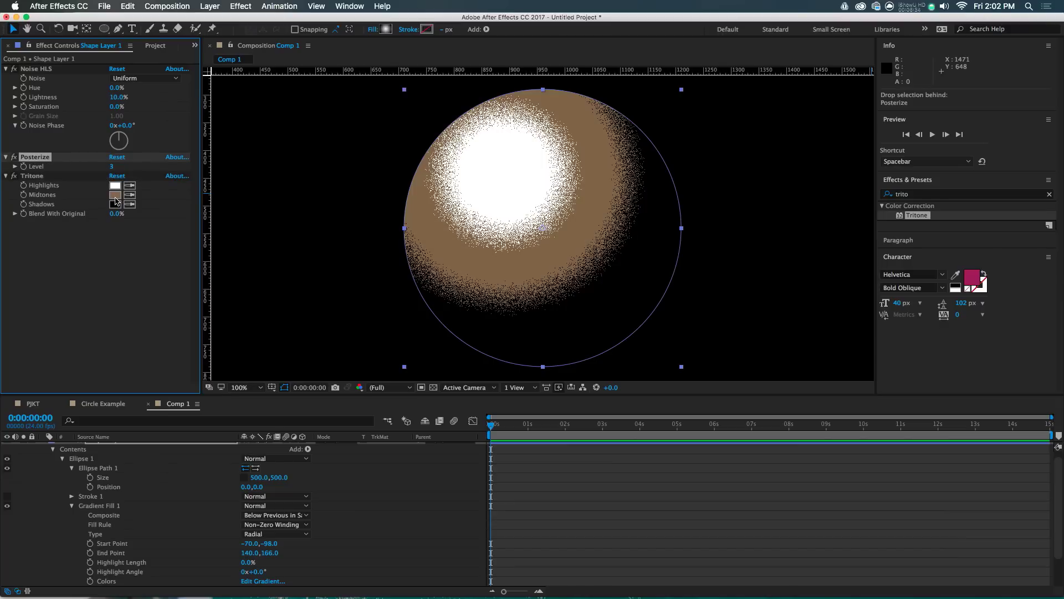
left_click(115, 196)
left_click(647, 288)
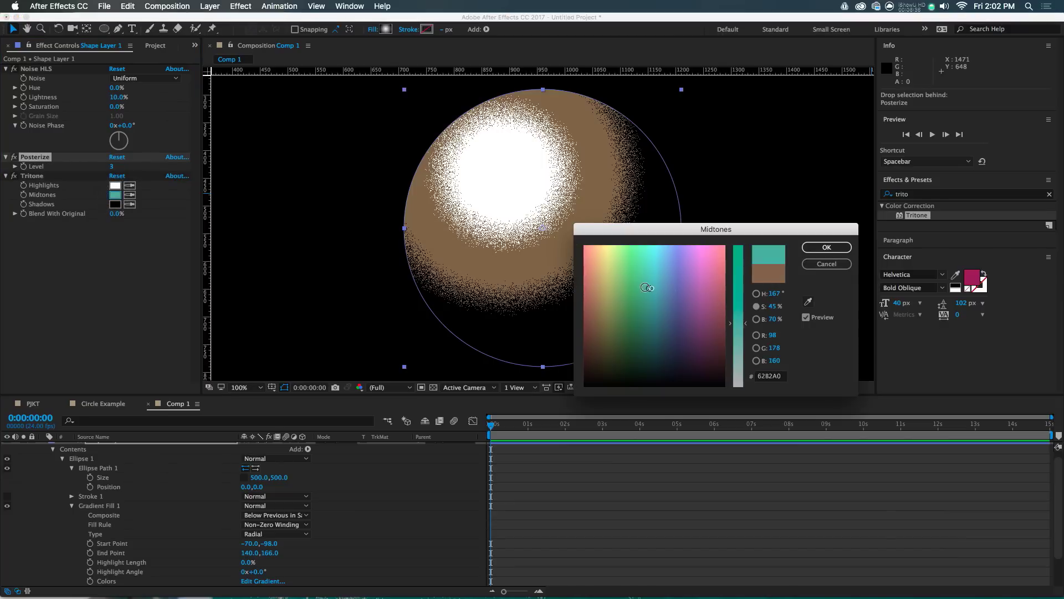
mouse_move(647, 288)
left_mouse_down()
mouse_move(703, 309)
mouse_move(701, 289)
mouse_move(739, 312)
left_mouse_up()
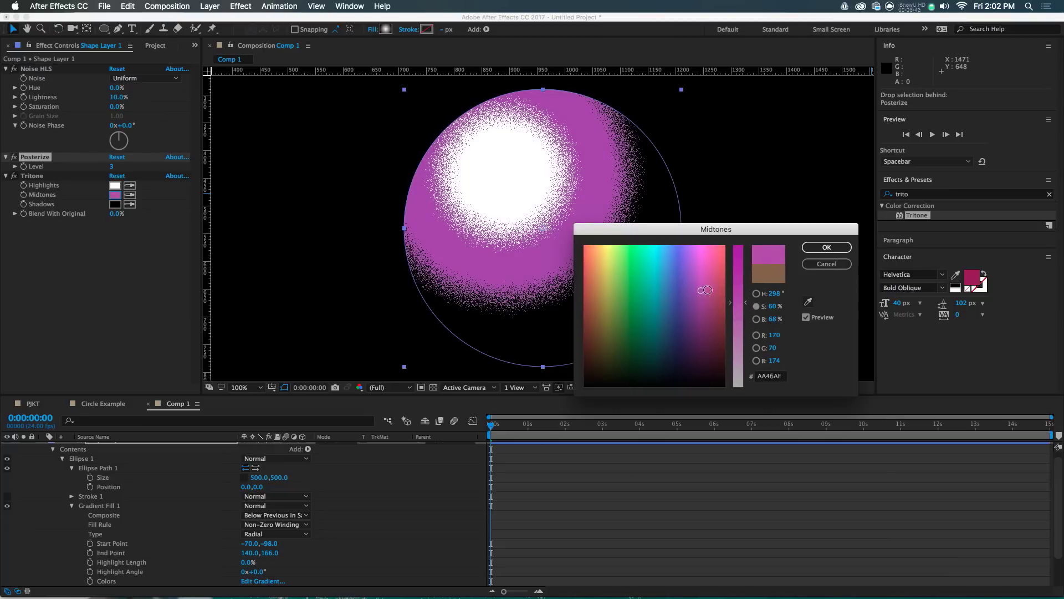
left_click(813, 245)
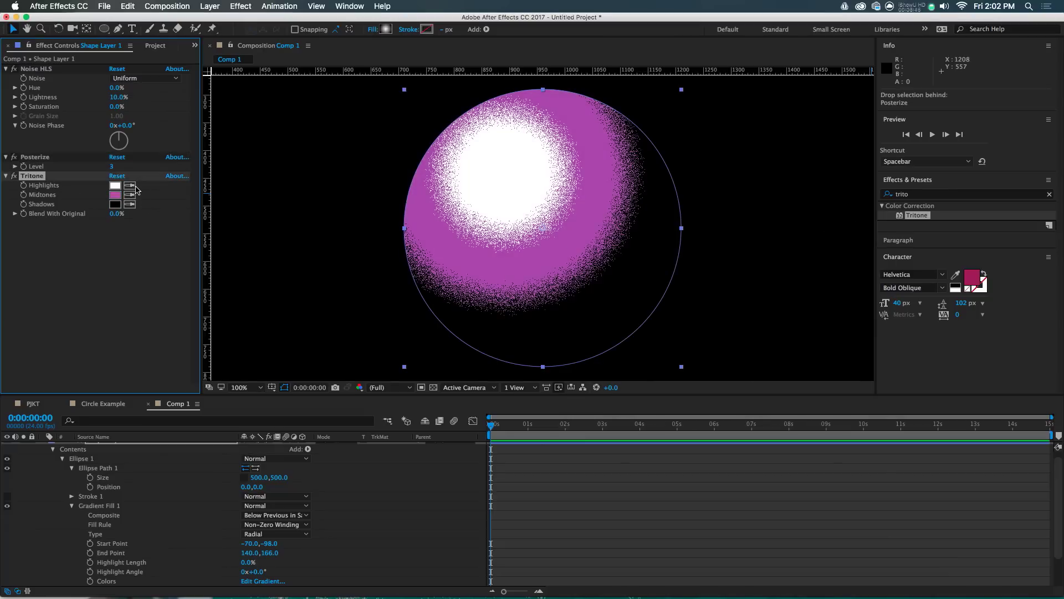
Eyedrop the midtone purple into both the Highlights and Shadows colours.
left_click(132, 184)
left_click(116, 196)
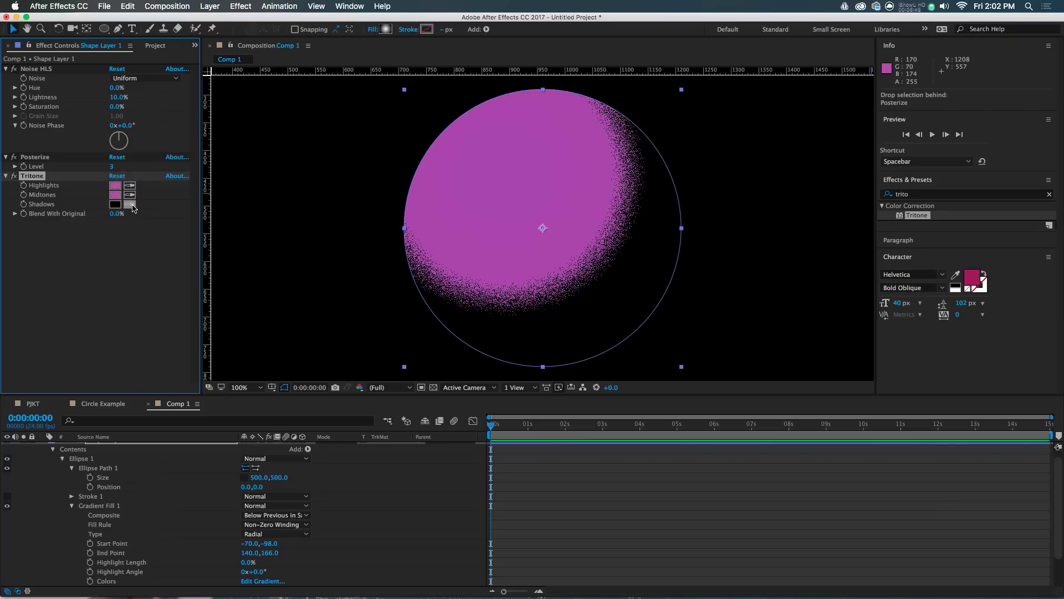
left_click(132, 204)
left_click(115, 195)
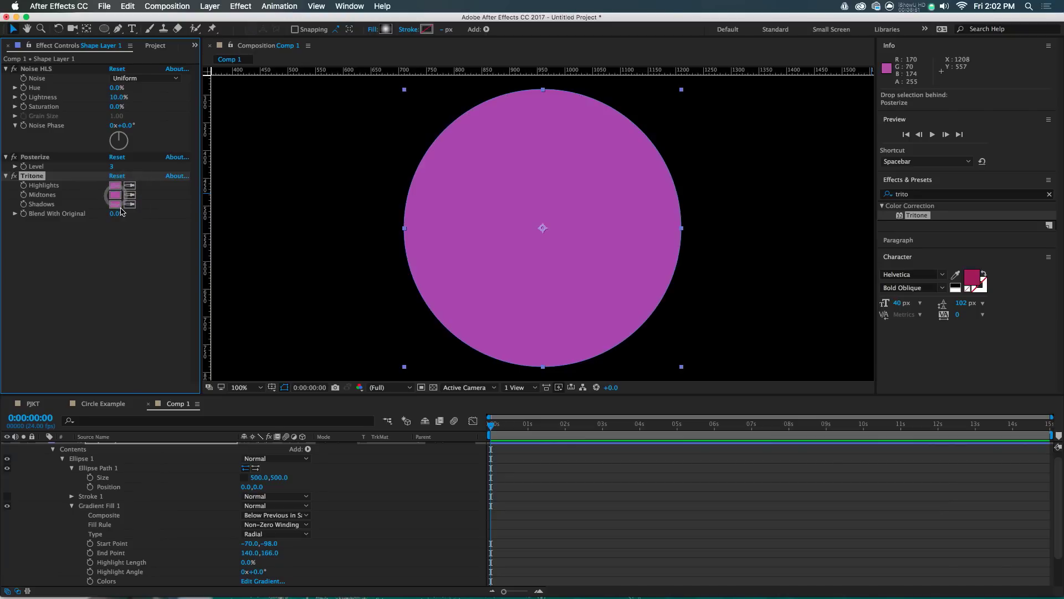
Darken the Shadows colour to dark violet 371A41.
left_click(115, 204)
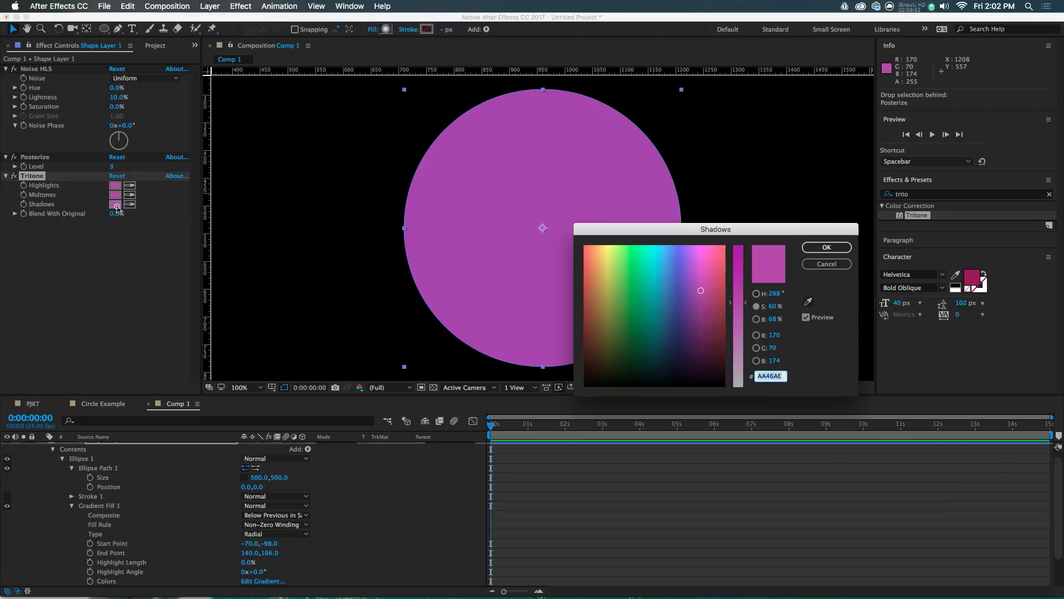
left_click(757, 319)
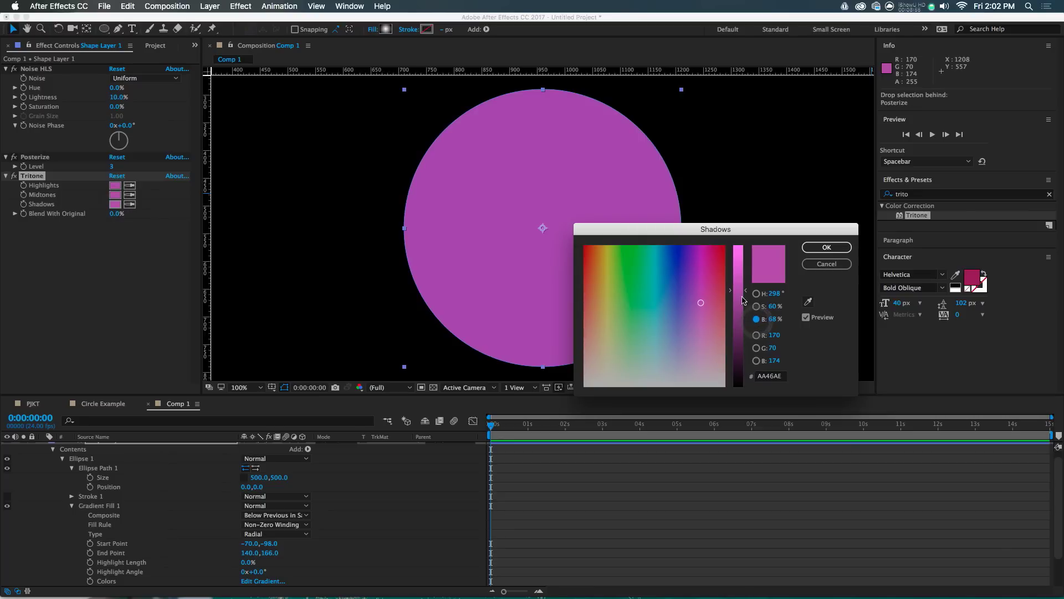
left_click_drag(744, 300, 744, 350)
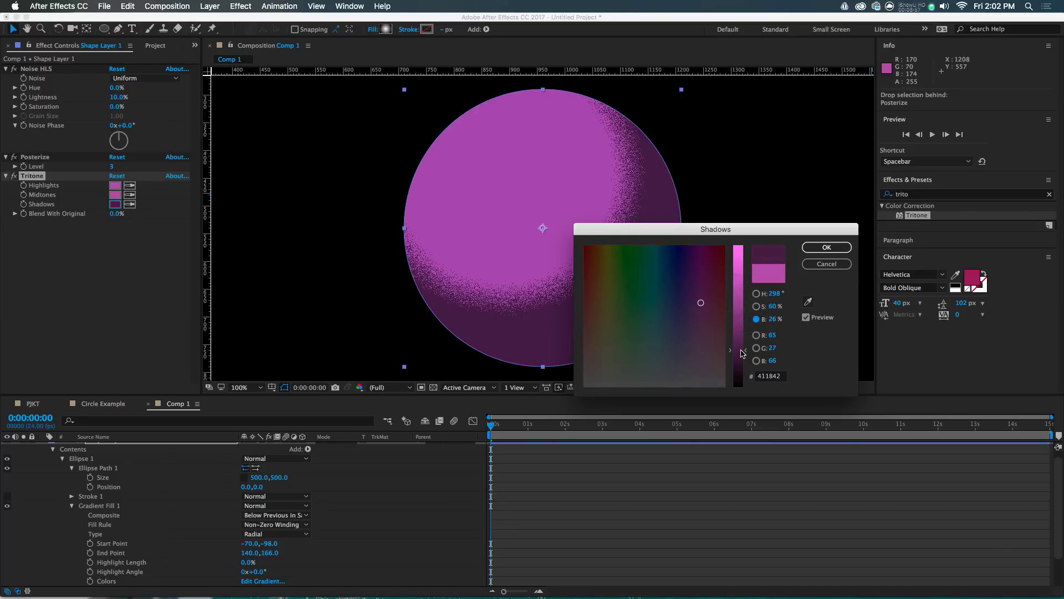
left_click(757, 293)
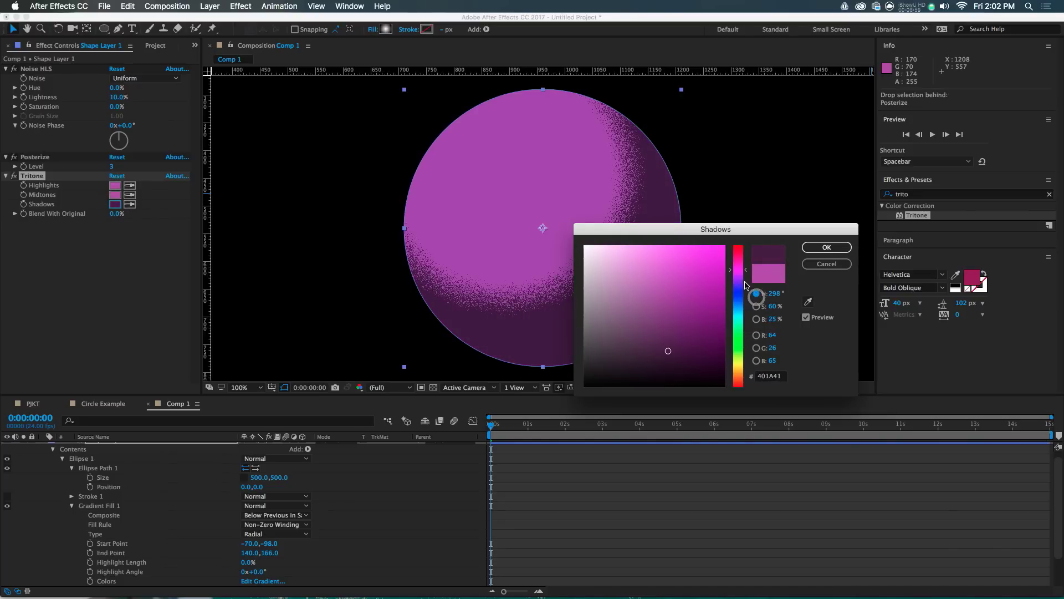
left_click_drag(744, 270, 743, 278)
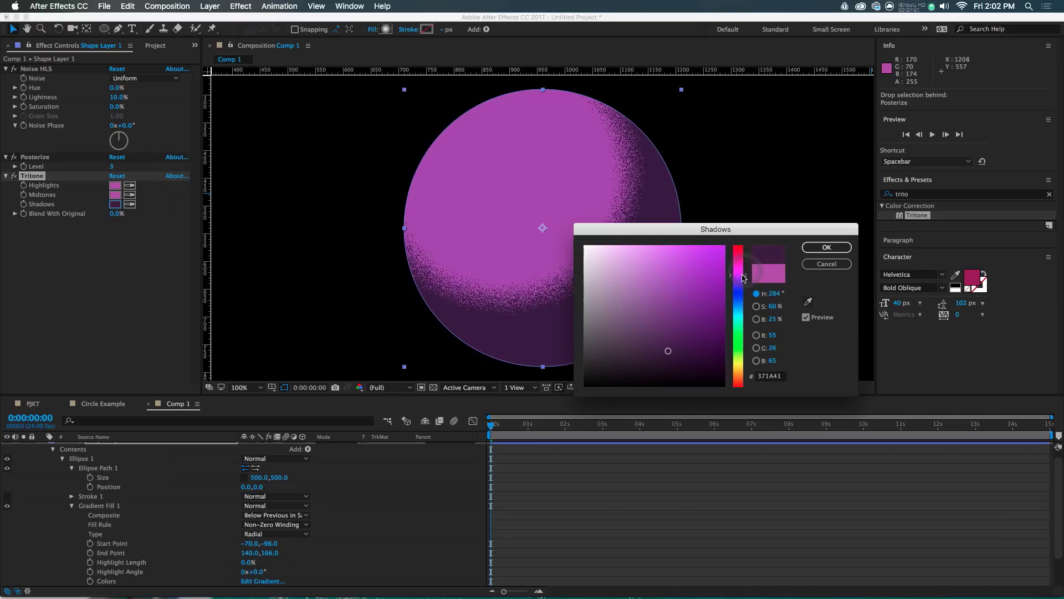
left_click(826, 248)
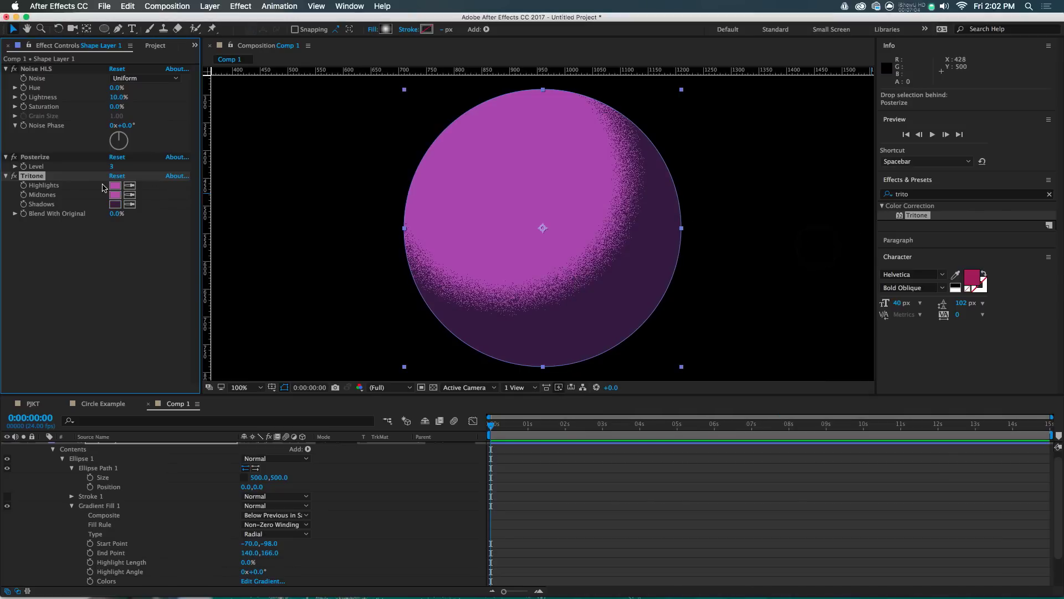
Change the Tritone Highlights colour to light pink EA7DE1.
left_click(115, 185)
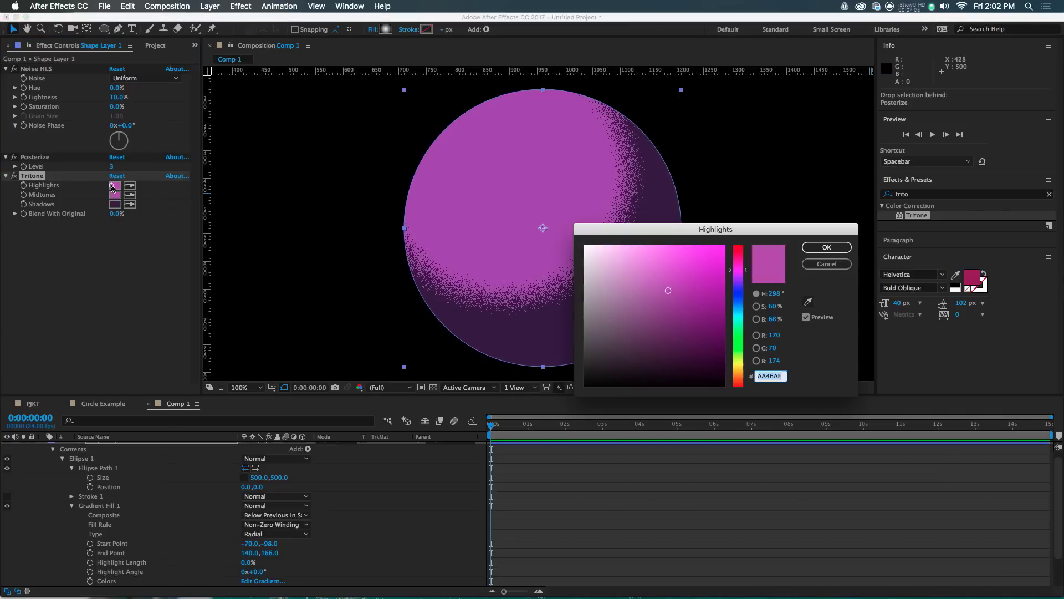
left_click(741, 271)
mouse_move(741, 271)
left_mouse_down()
mouse_move(737, 320)
mouse_move(737, 257)
left_mouse_up()
left_click(756, 306)
left_click(756, 319)
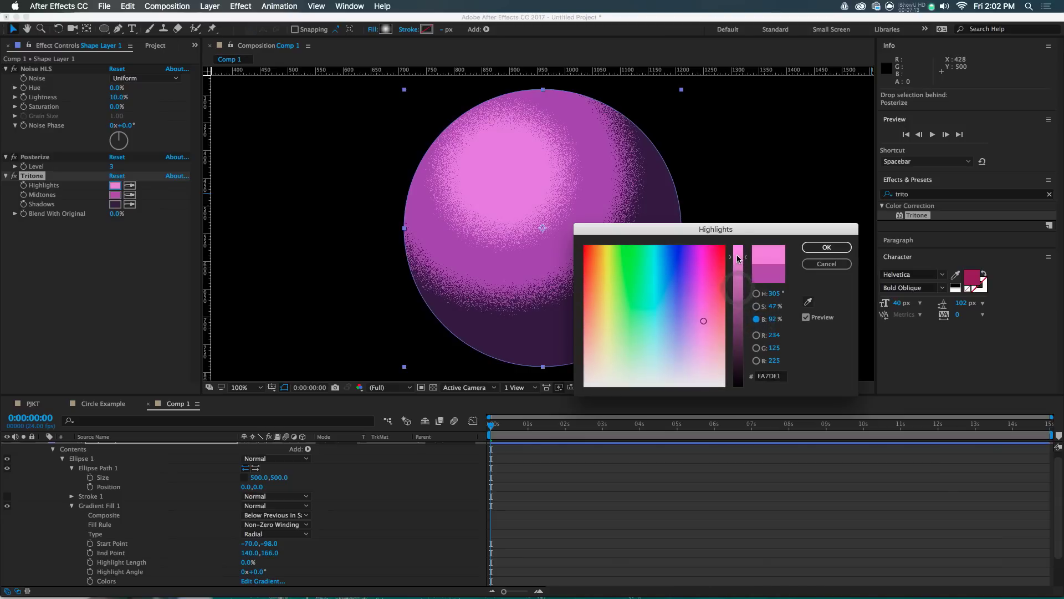
left_click(810, 251)
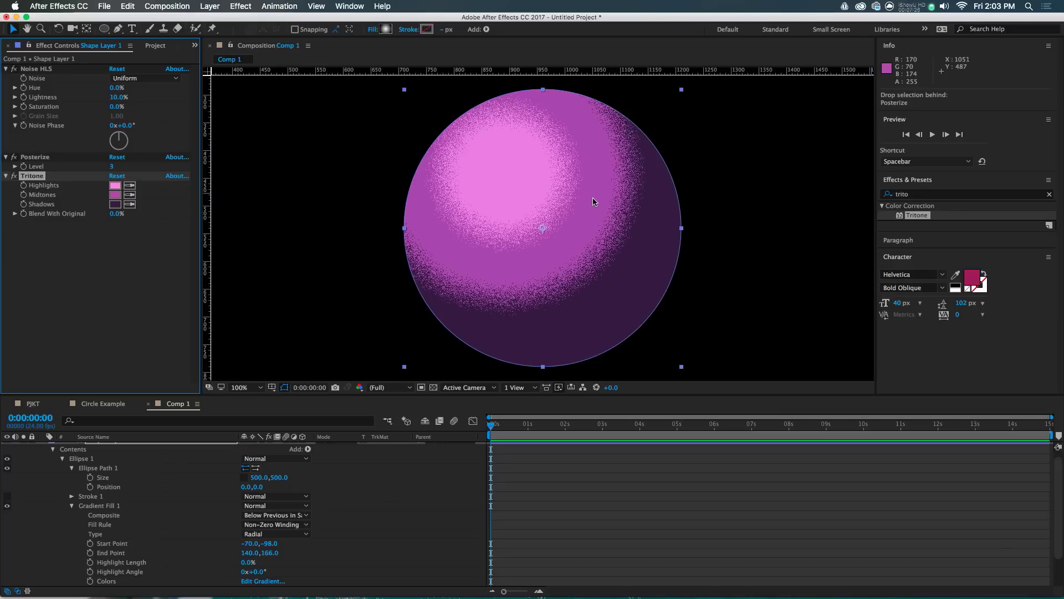
Nudge noise lightness, then move the gradient start up-left and its end further lower-right.
left_click_drag(120, 97, 127, 96)
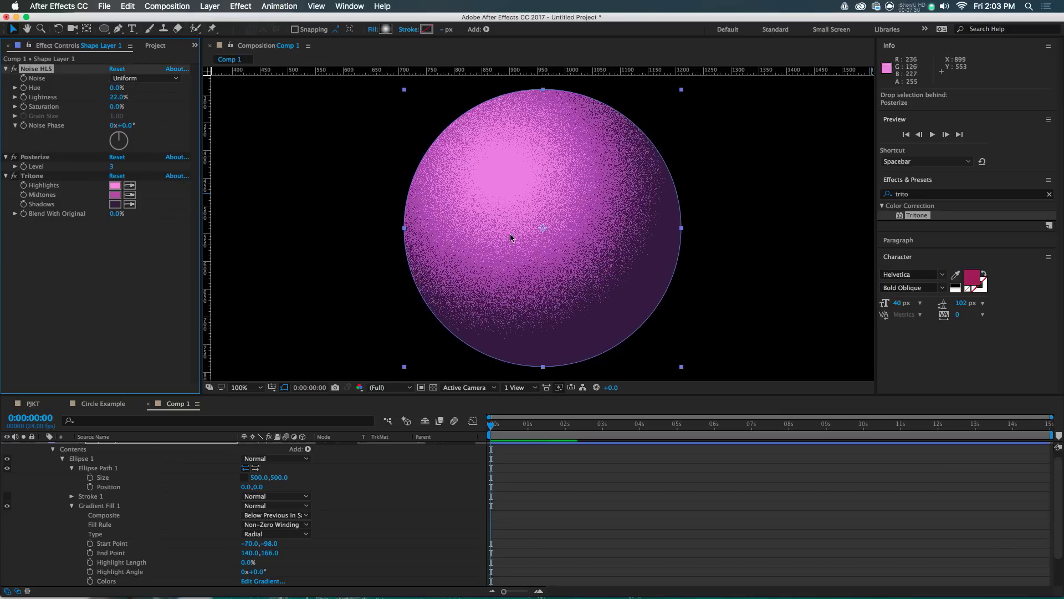
scroll(528, 454, "up", 1)
left_click(521, 452)
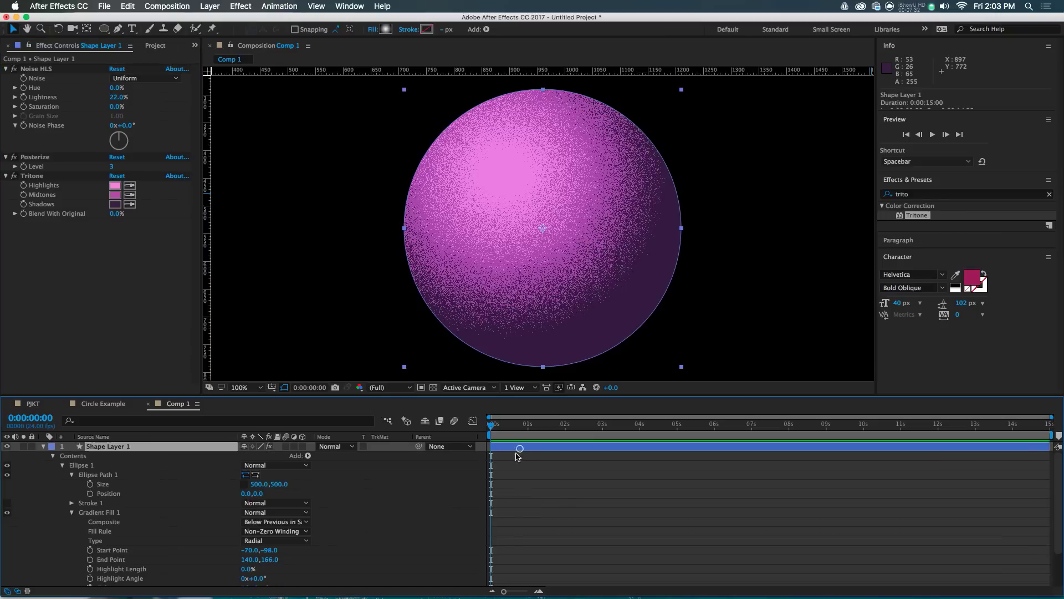
scroll(121, 505, "down", 2)
left_click(106, 493)
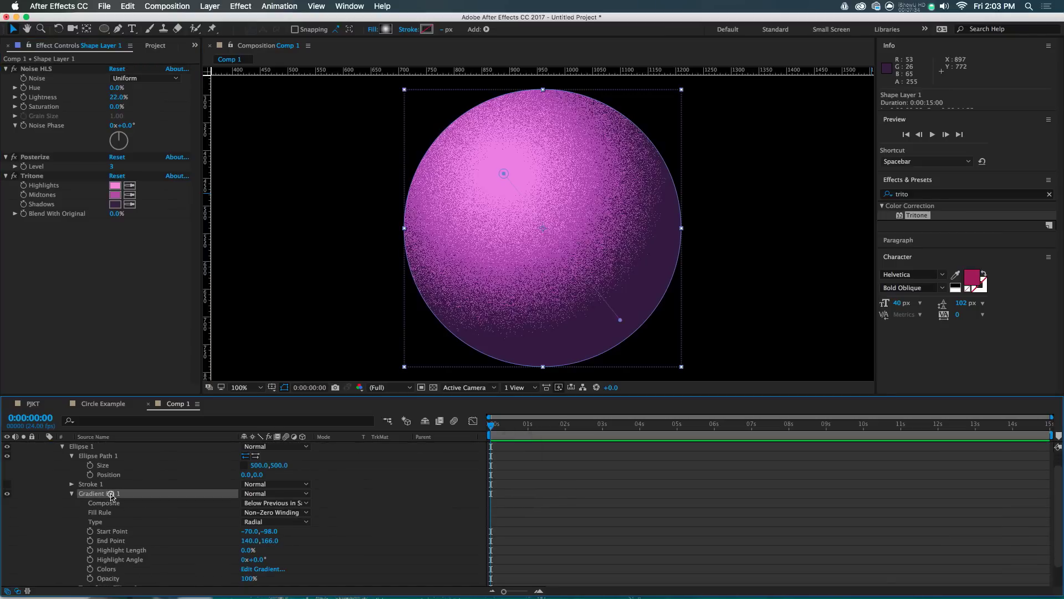
left_click_drag(620, 320, 647, 346)
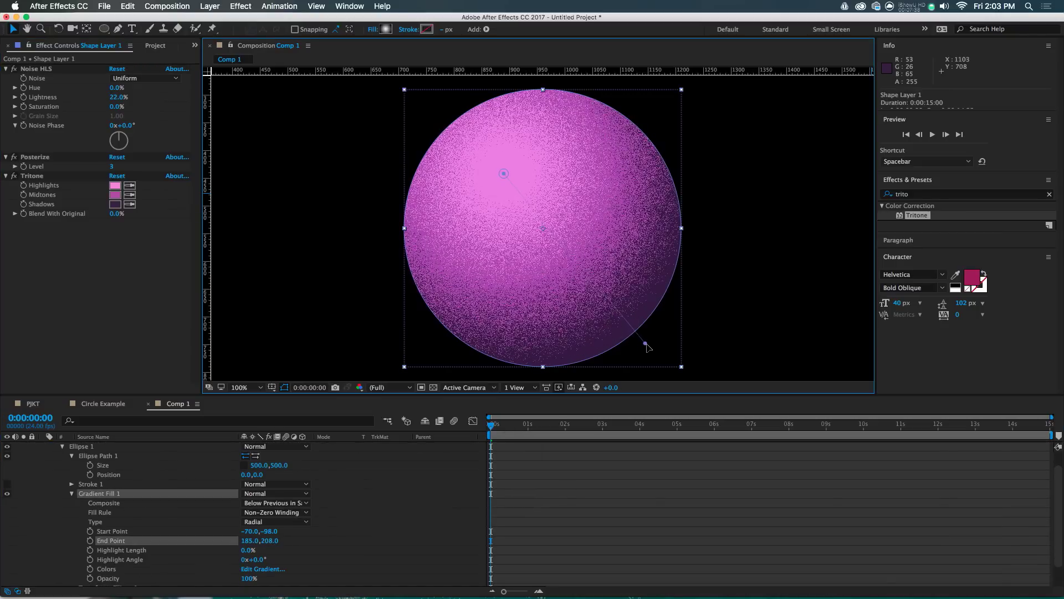
left_click_drag(505, 177, 491, 166)
Set the Noise HLS noise type to Grain after comparing it with Squared.
left_click(117, 98)
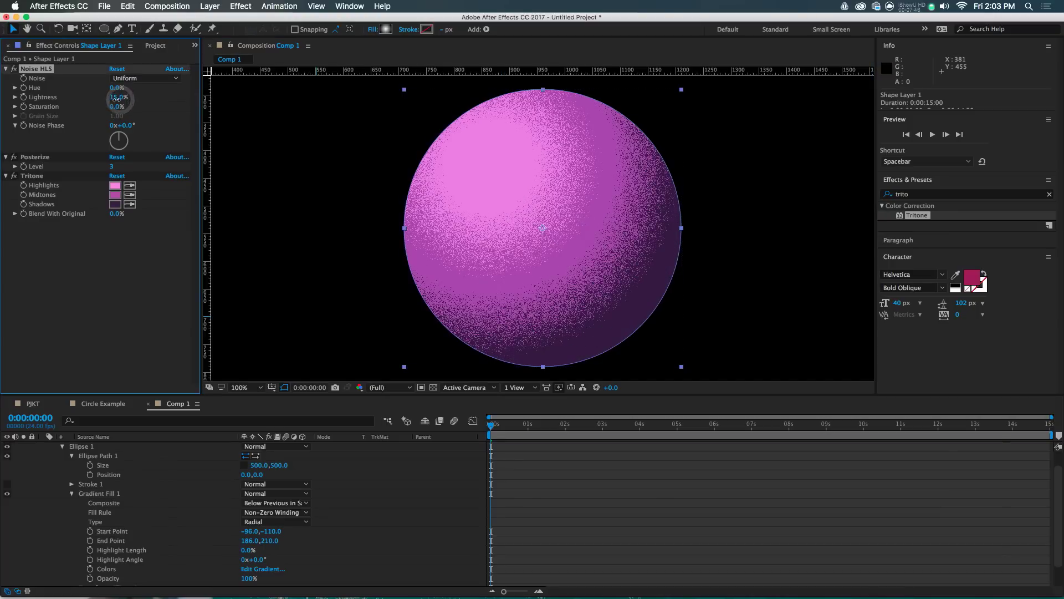
left_click(141, 78)
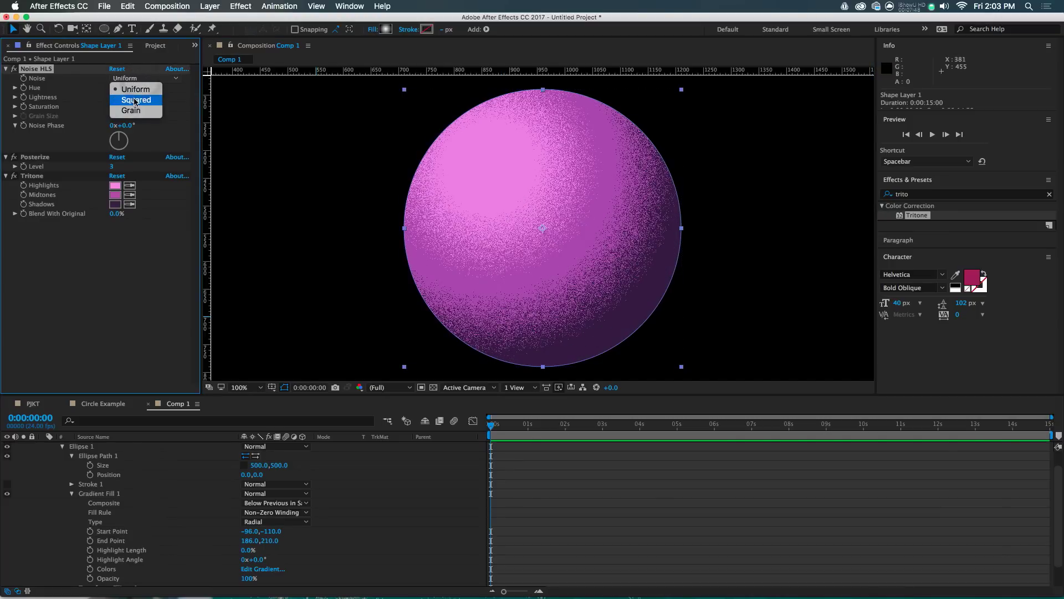
left_click(136, 101)
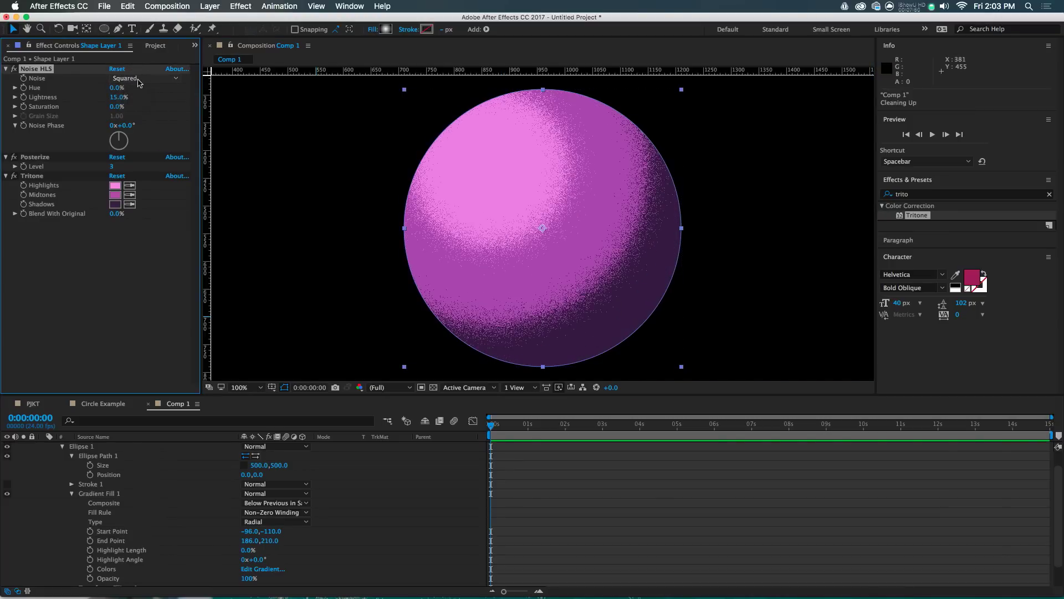
left_click(138, 79)
left_click(138, 111)
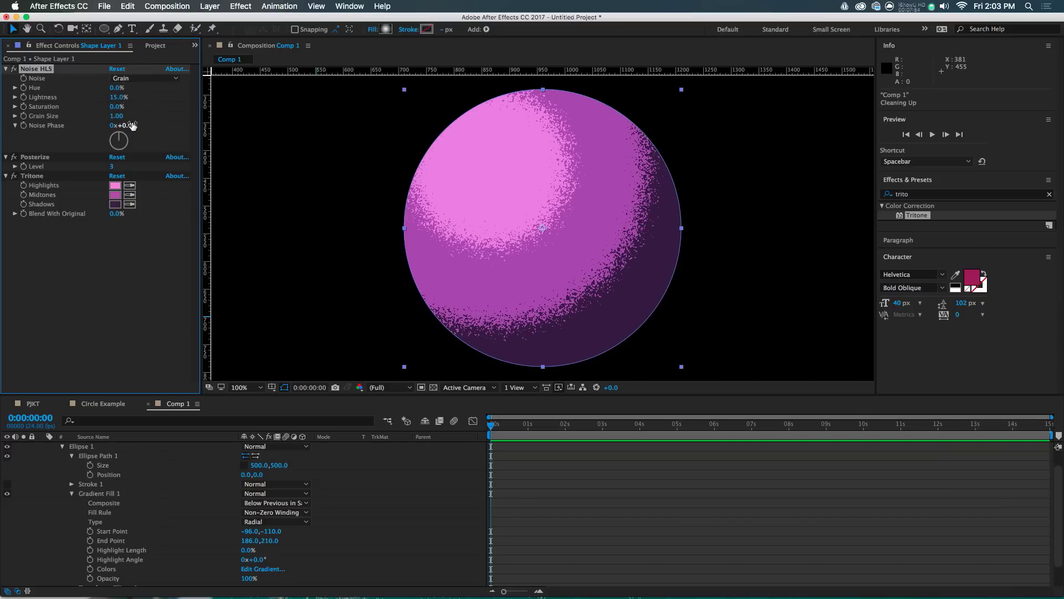
left_click(136, 79)
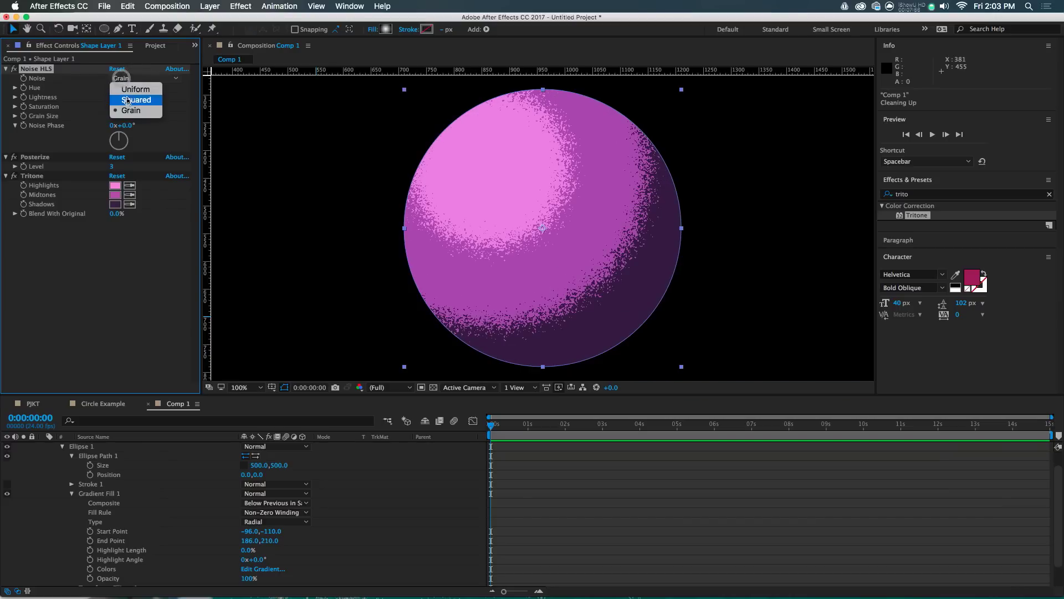
left_click(134, 98)
left_click(146, 79)
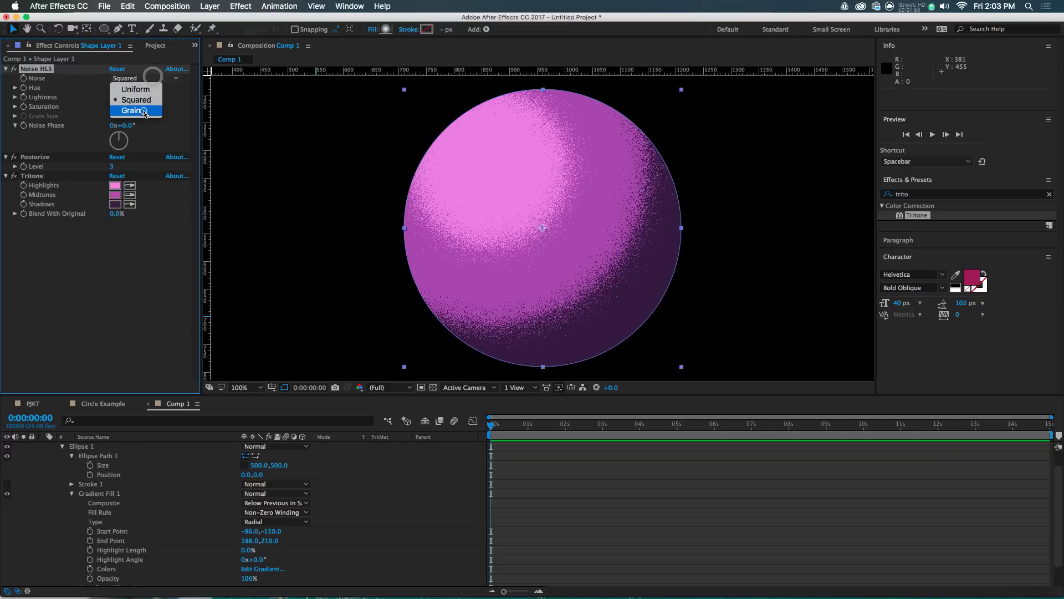
left_click(144, 112)
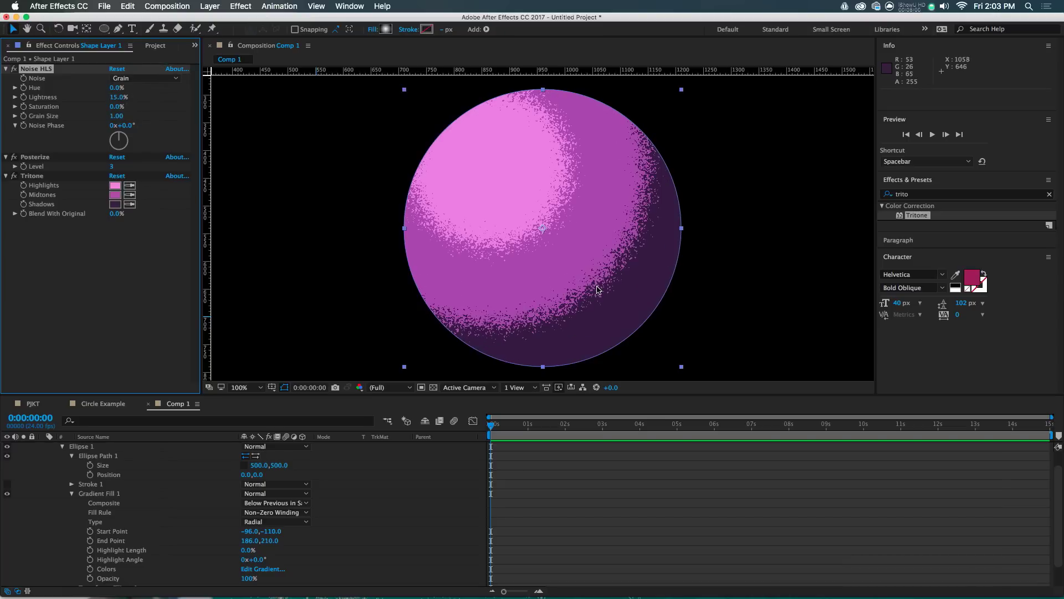
scroll(629, 257, "up", 1)
scroll(631, 253, "left", 2)
scroll(667, 192, "down", 1)
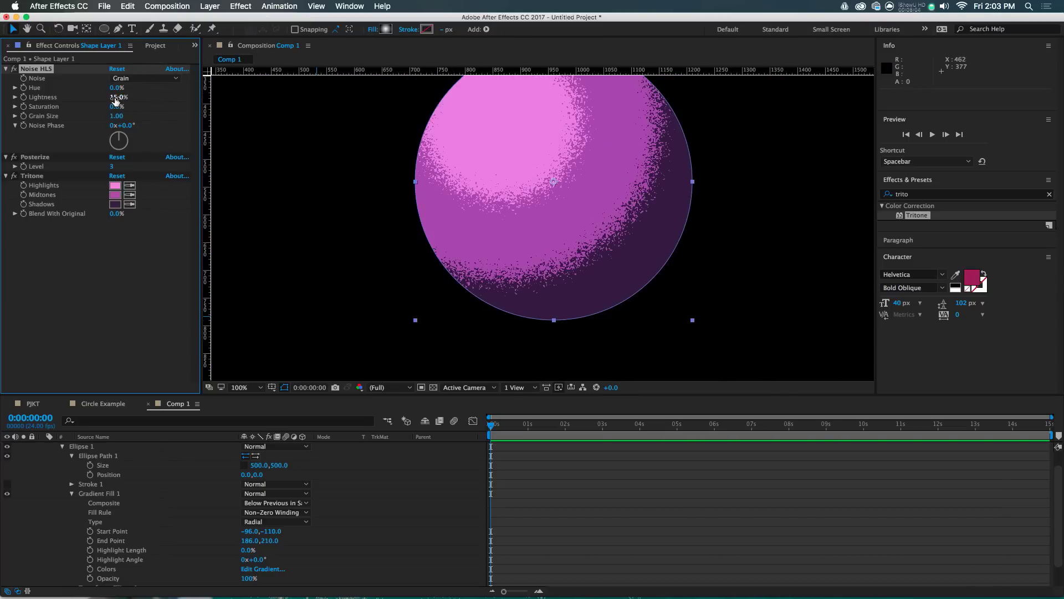
Raise Noise HLS Lightness to 34%, keeping Posterize Level at 3 after trying 5.
left_click_drag(115, 100, 124, 97)
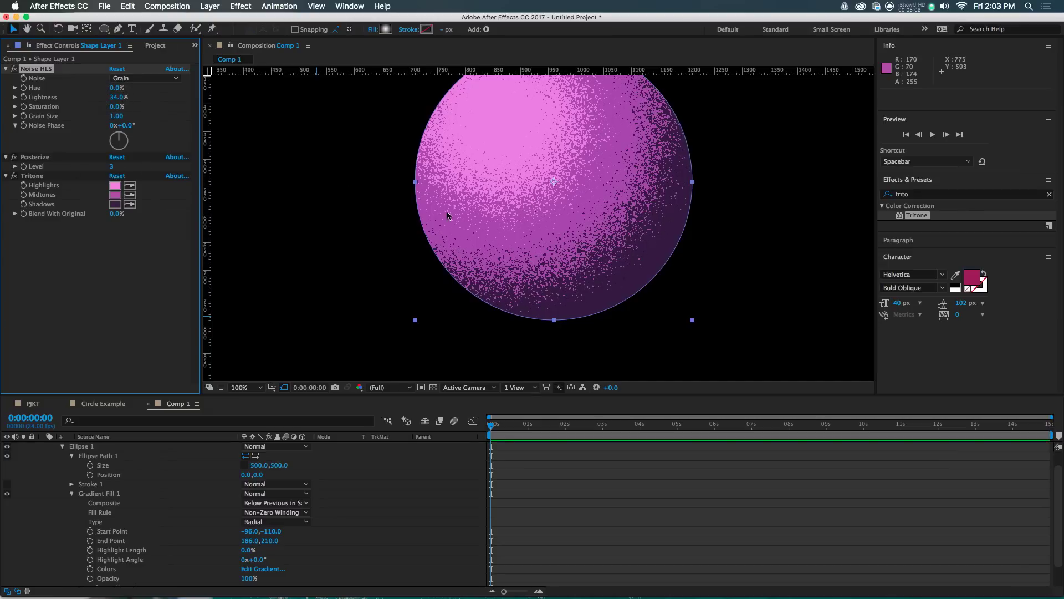
left_click(110, 168)
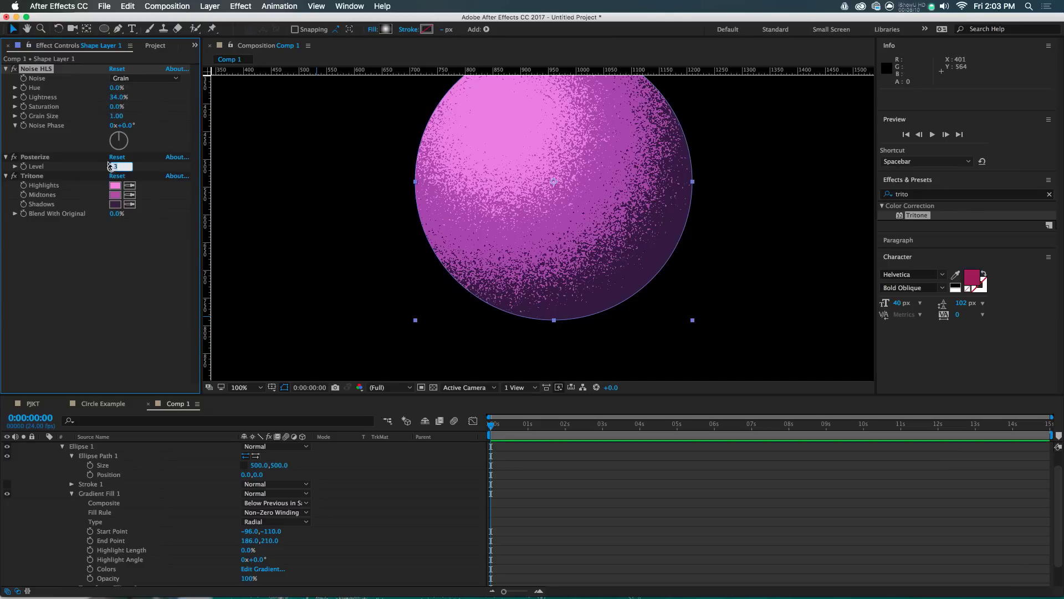
key("Up")
key("Up")
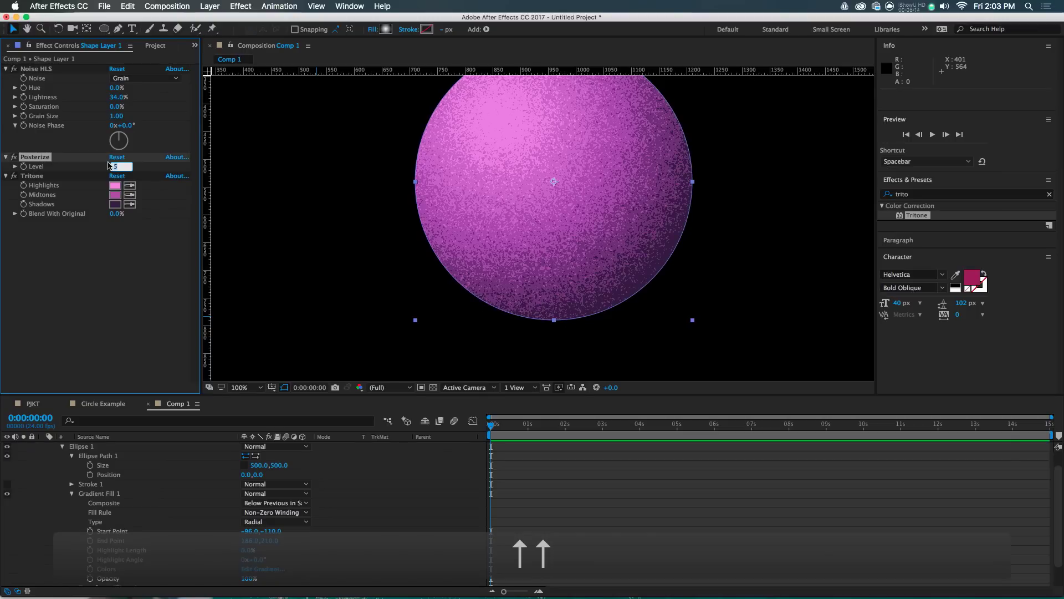
key("Down")
key("Down")
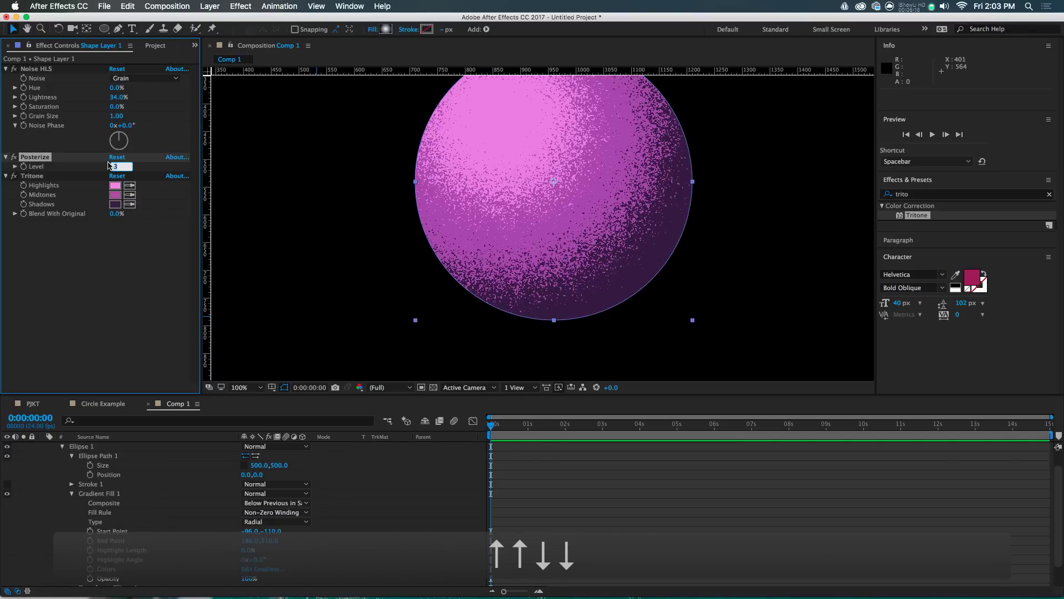
left_click(86, 310)
left_click_drag(685, 252, 683, 283)
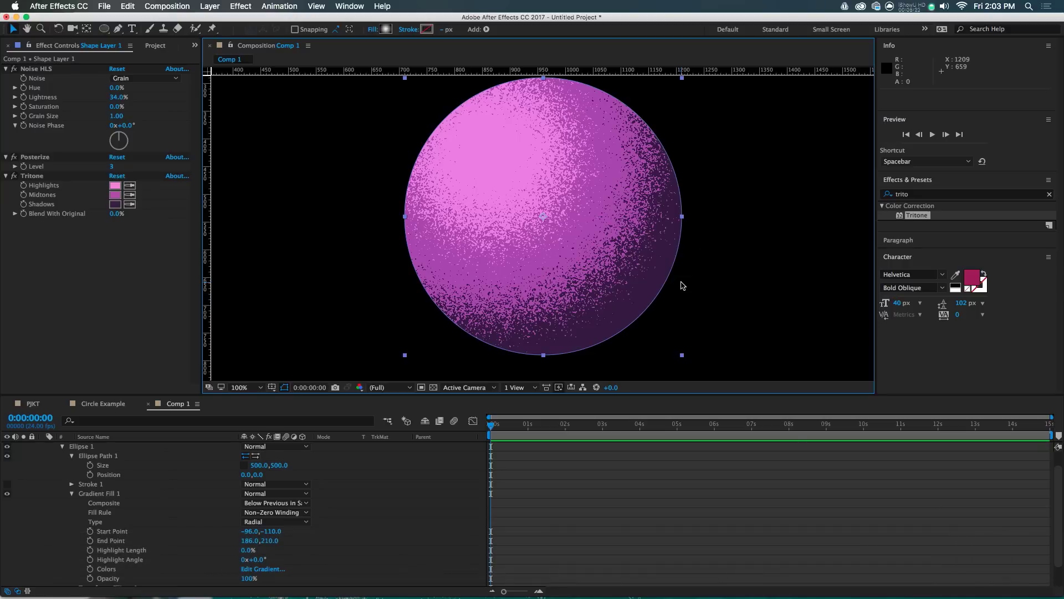
left_click(449, 559)
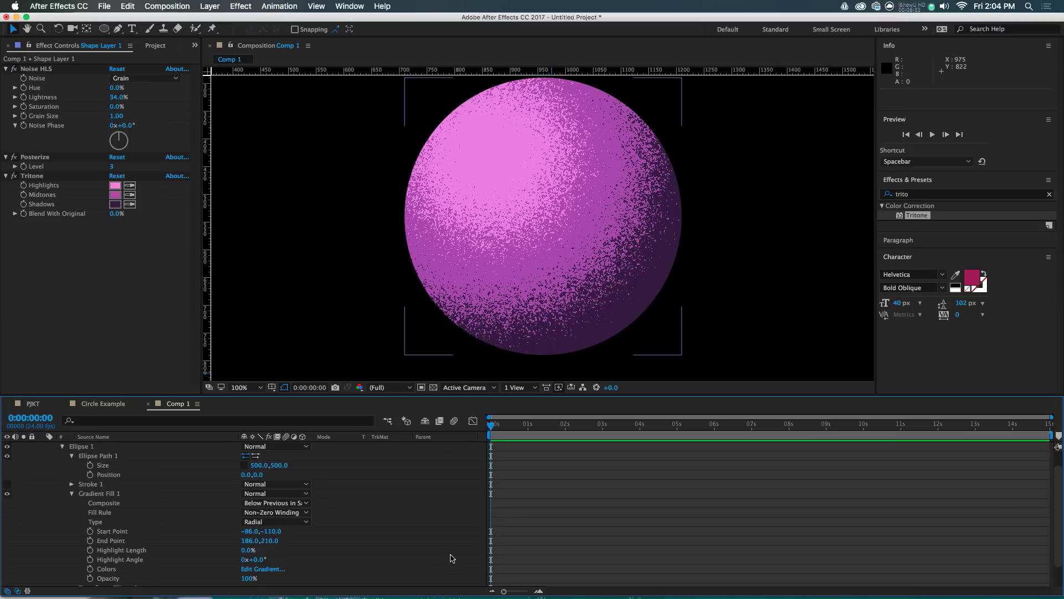
scroll(452, 559, "up", 1)
left_click(508, 447)
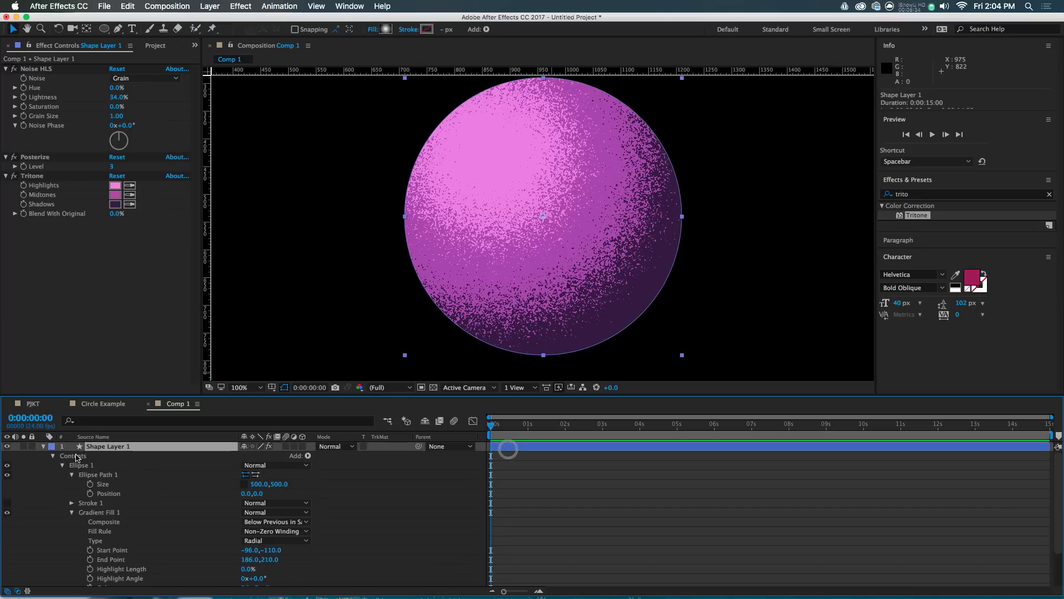
left_click(43, 446)
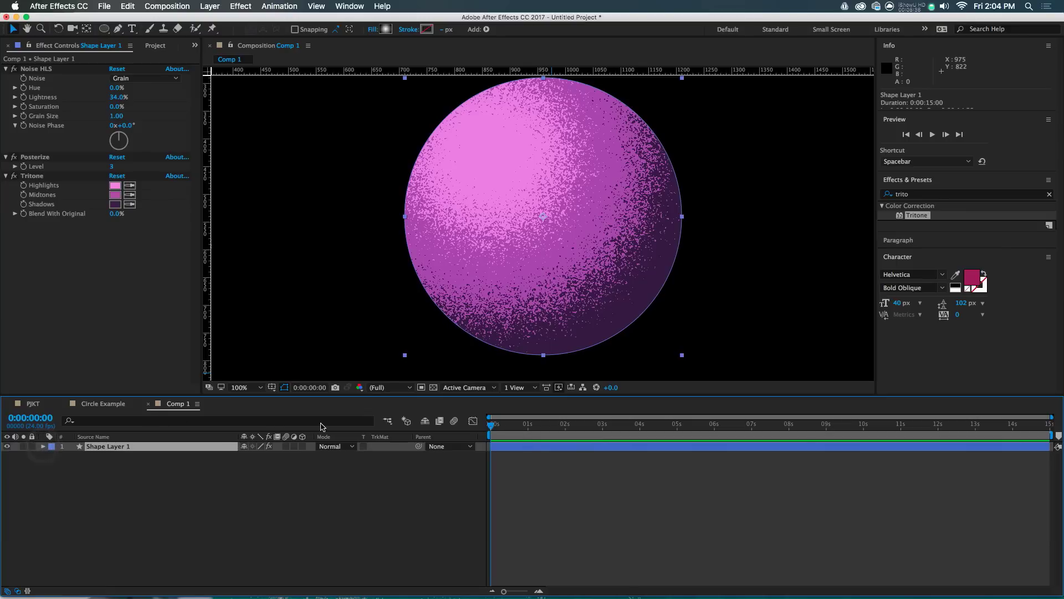
left_click(269, 447)
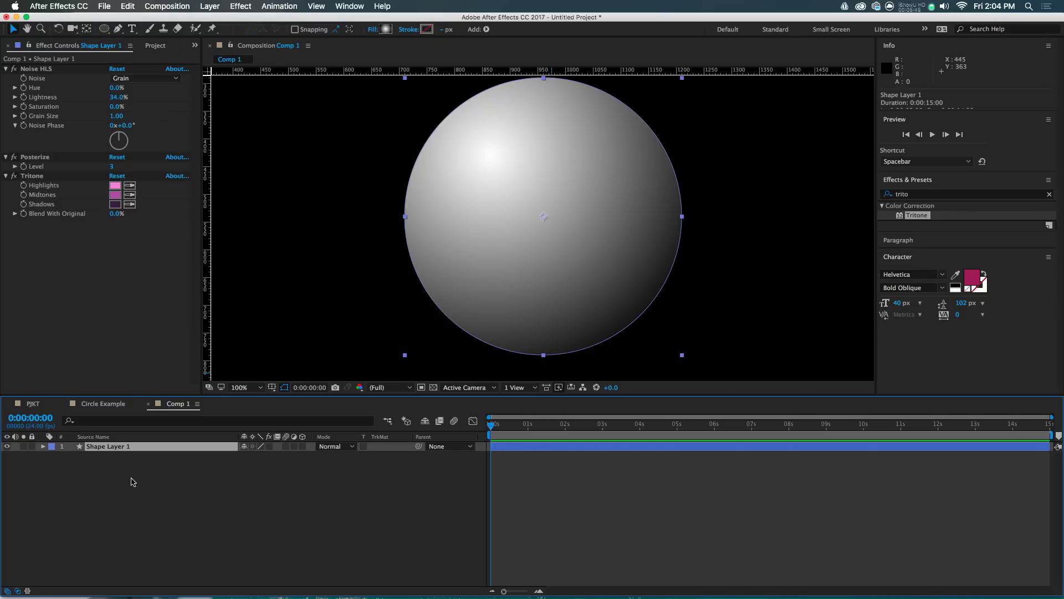
left_click(268, 446)
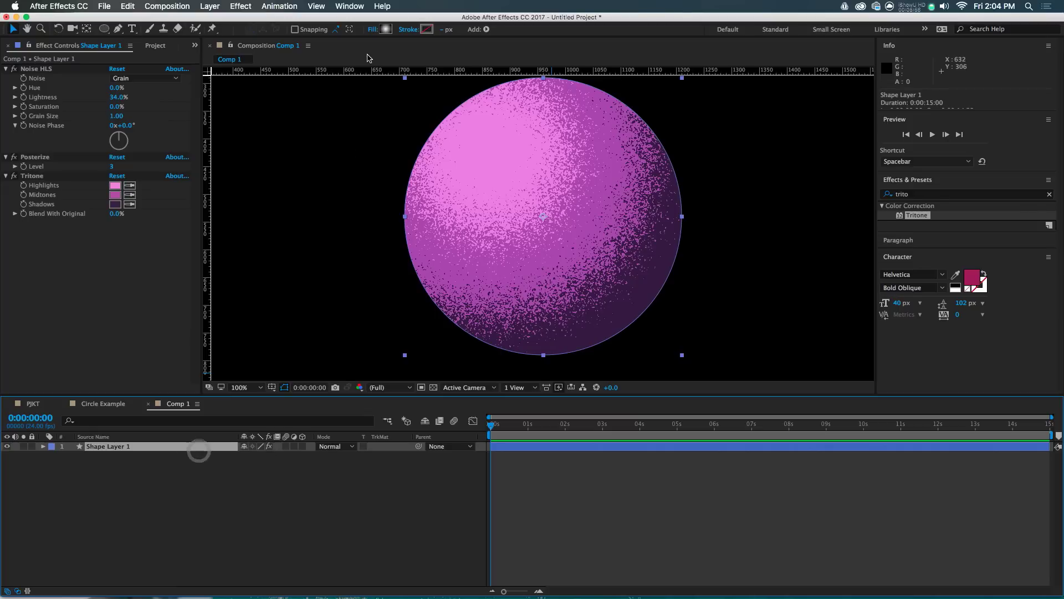
left_click(385, 29)
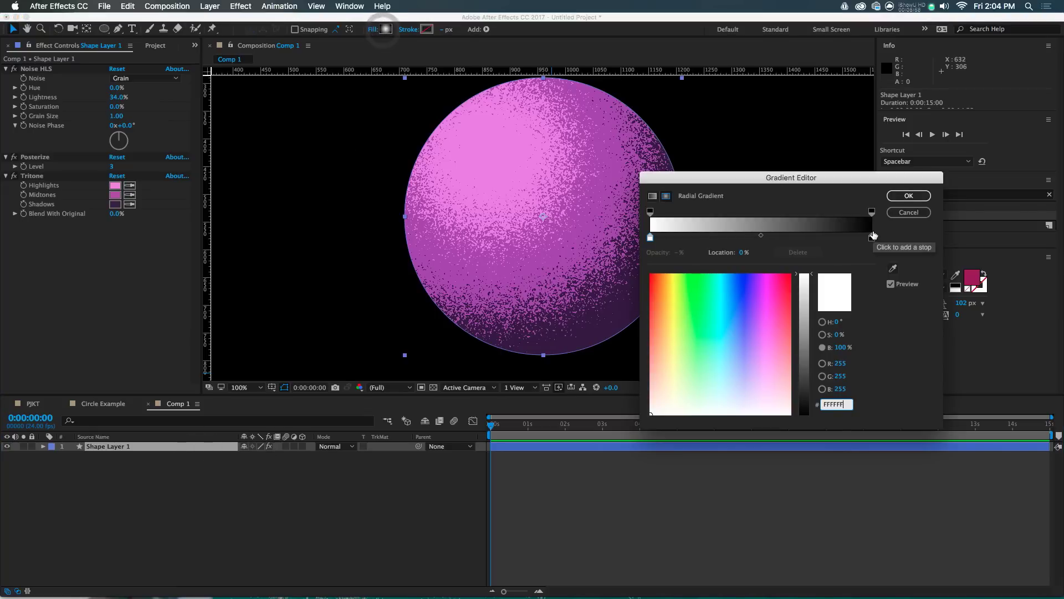
left_click_drag(873, 237, 764, 237)
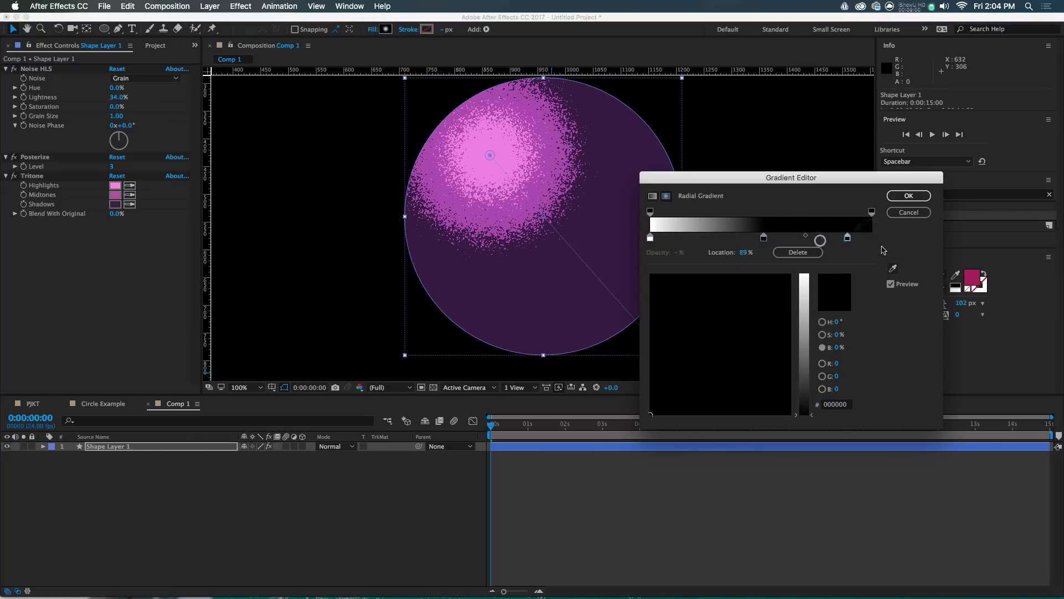
left_click_drag(861, 239, 878, 244)
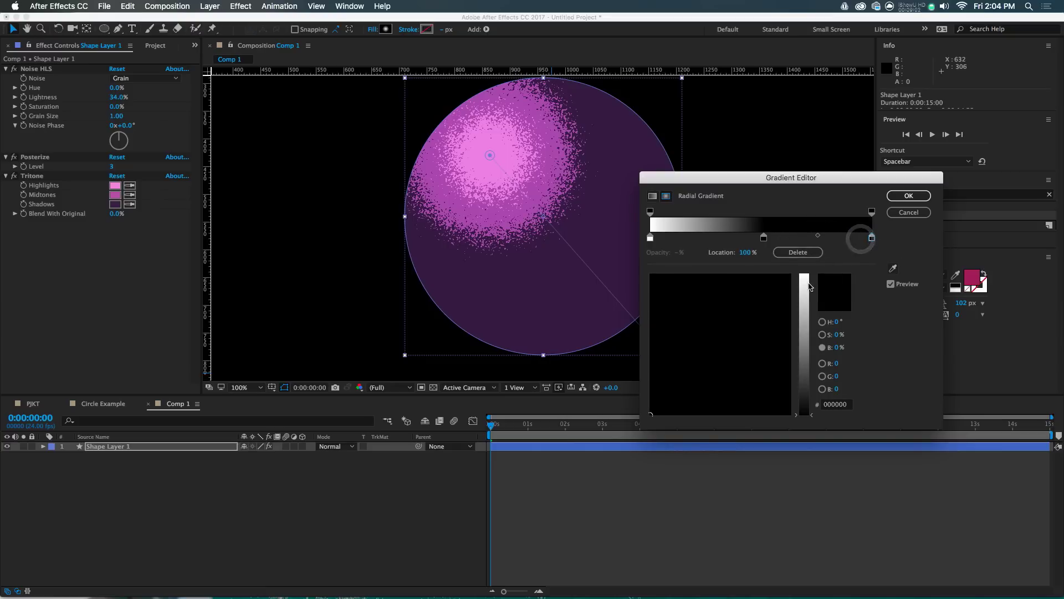
left_click_drag(804, 287, 803, 275)
left_click(909, 196)
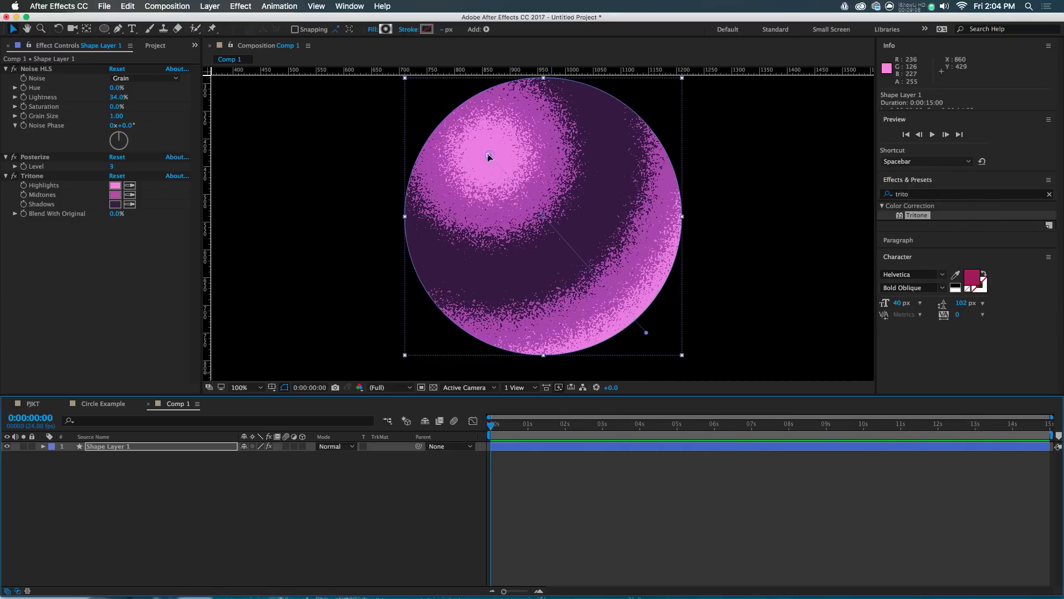
left_click_drag(488, 156, 467, 127)
left_click_drag(646, 332, 663, 342)
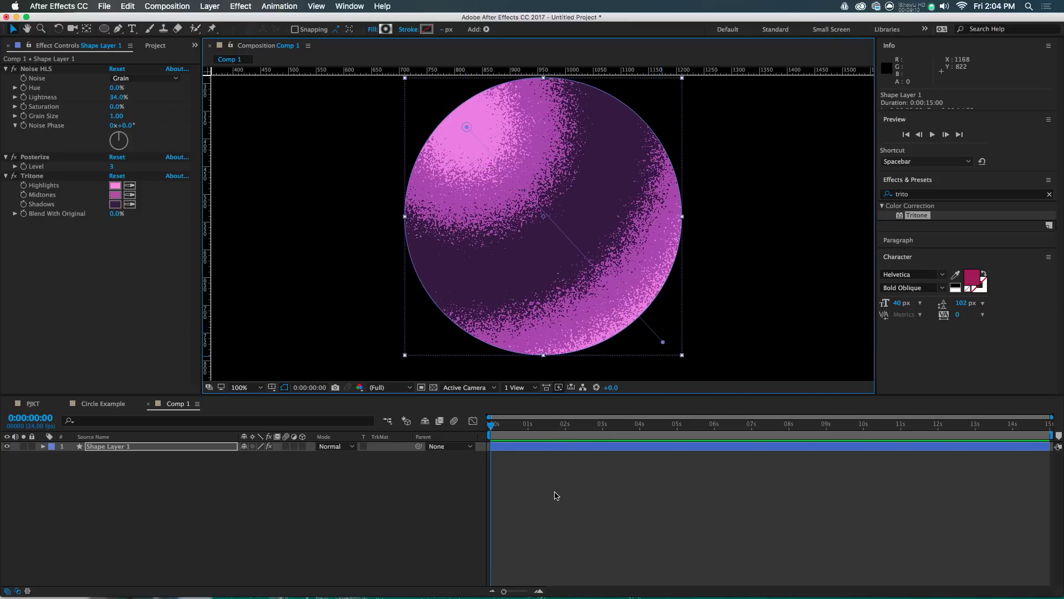
left_click(43, 446)
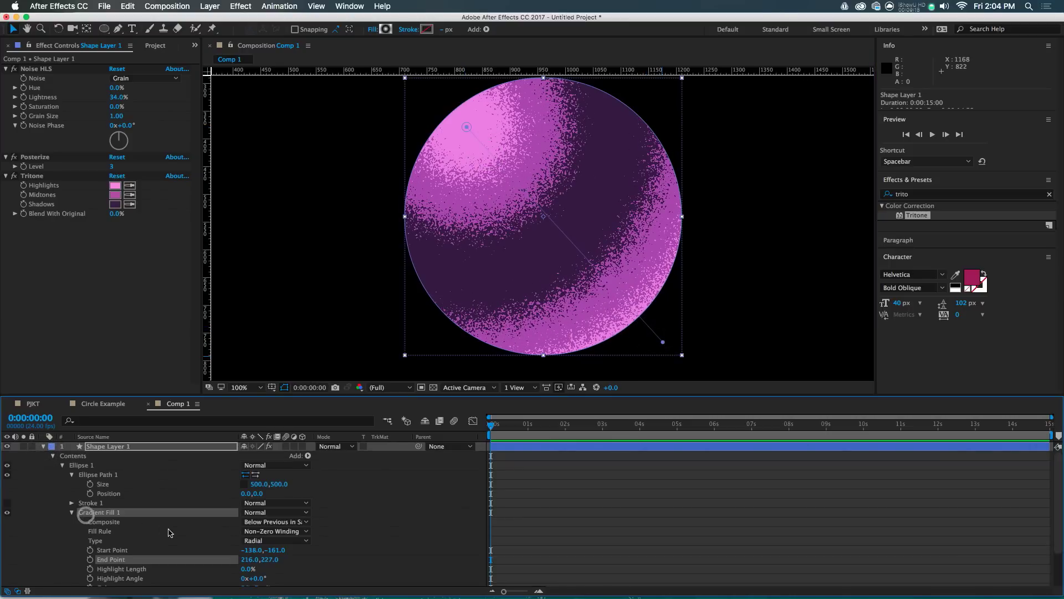
left_click(249, 513)
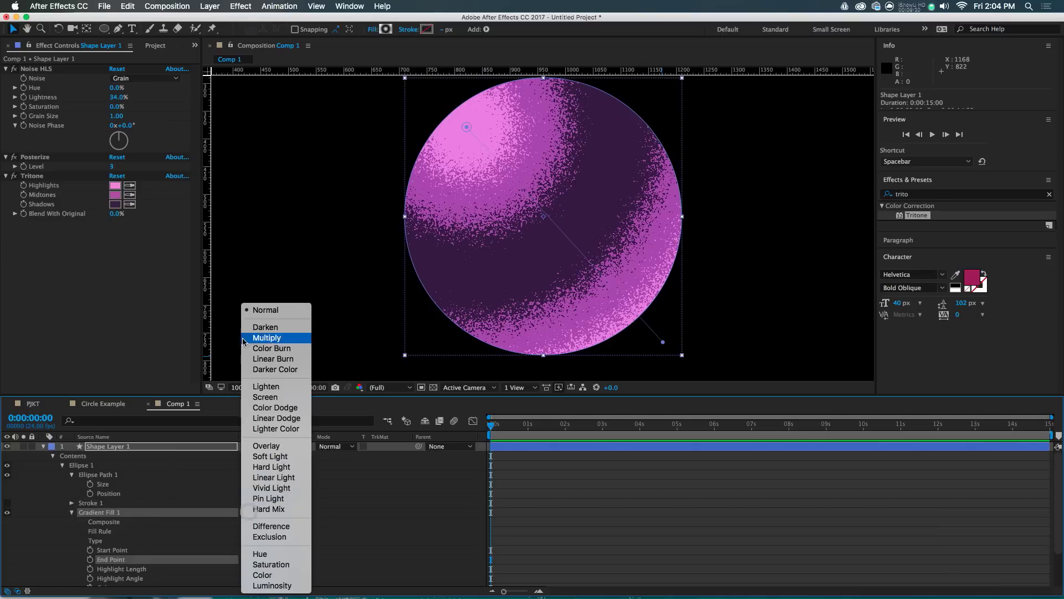
left_click(407, 525)
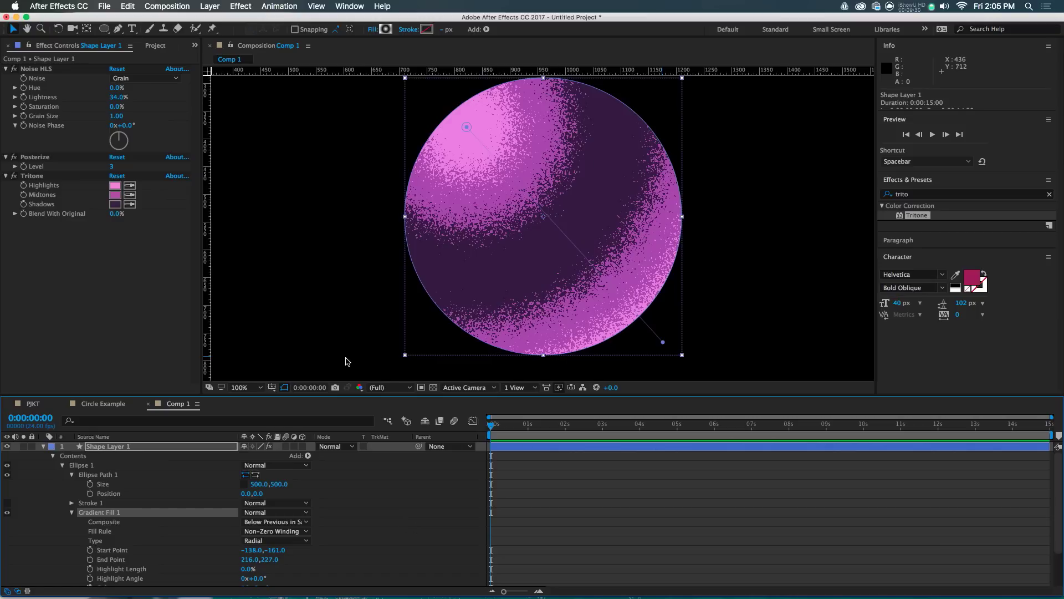
left_click(456, 494)
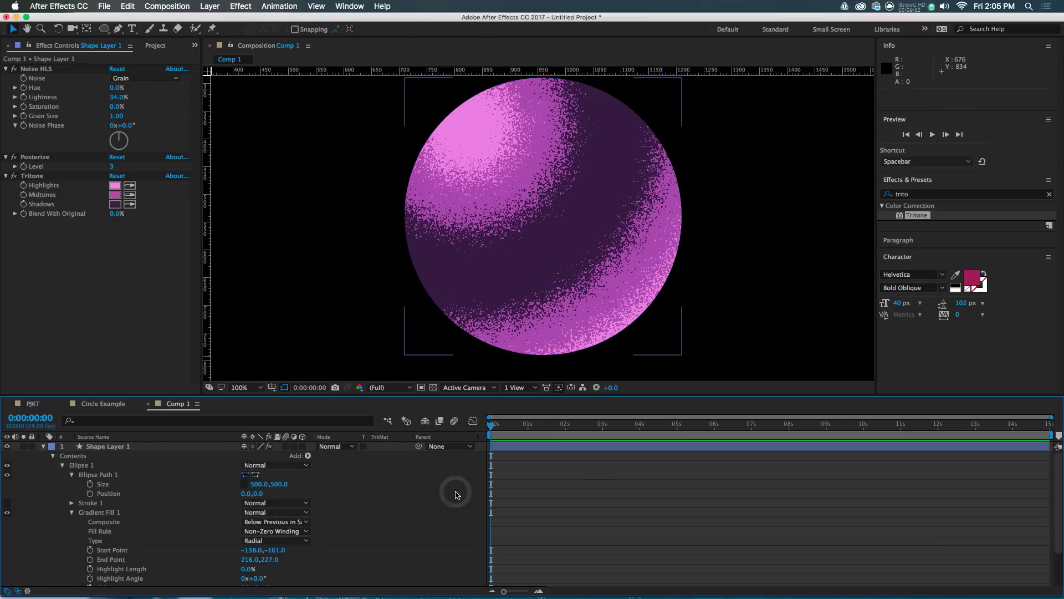
Select Shape Layer 1 and open its timeline Mode menu to choose Dissolve.
left_click(43, 446)
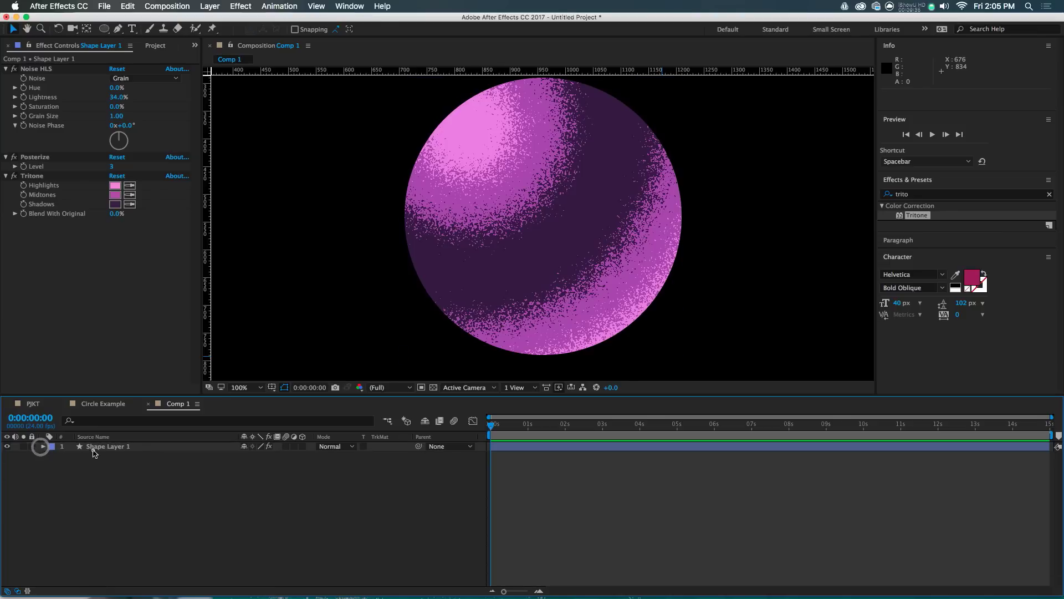
left_click(91, 447)
left_click(530, 506)
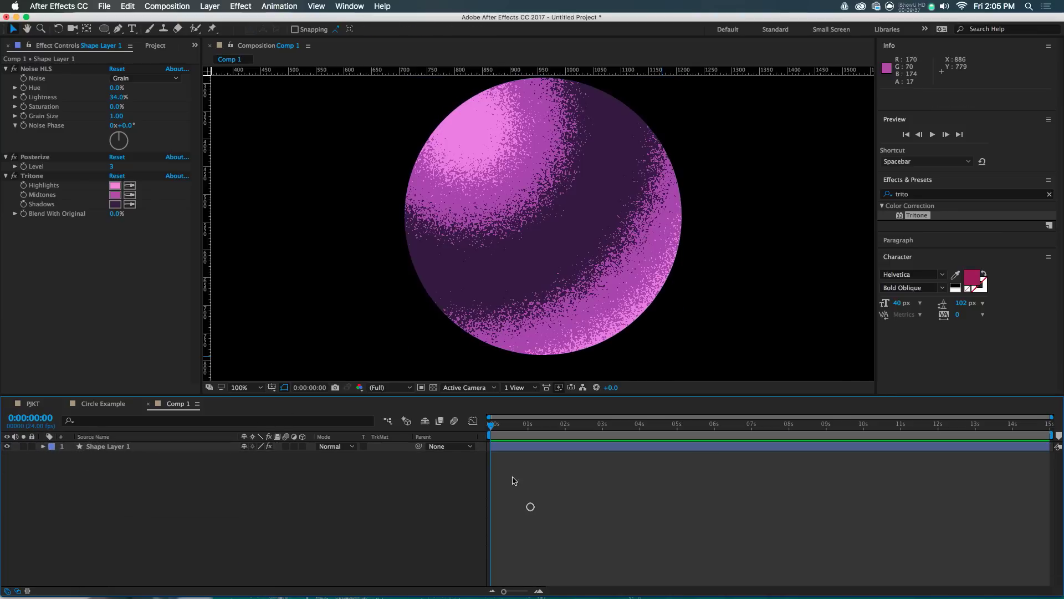
left_click(551, 286)
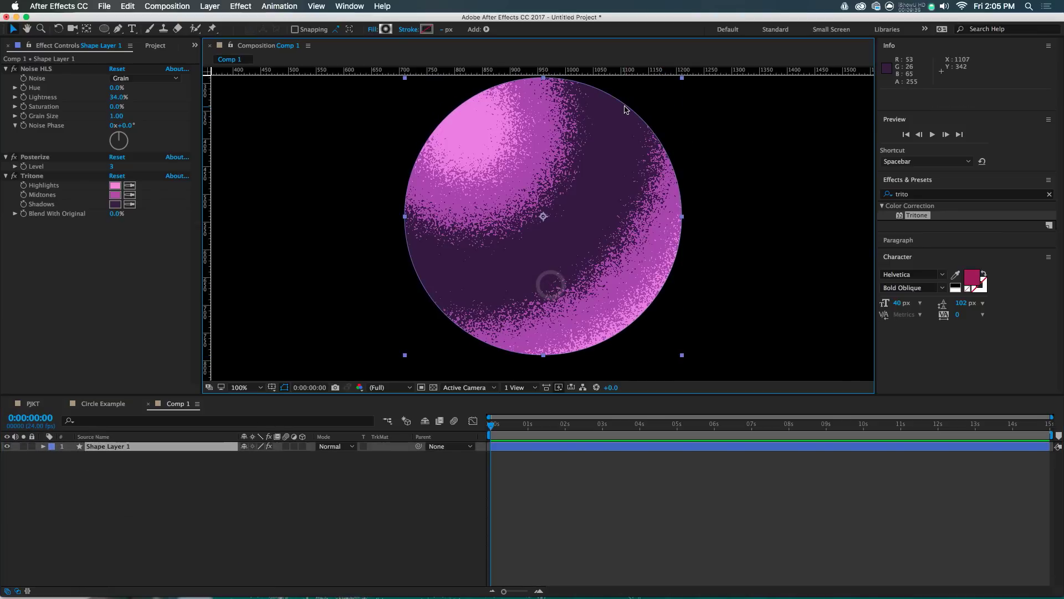
left_click(690, 521)
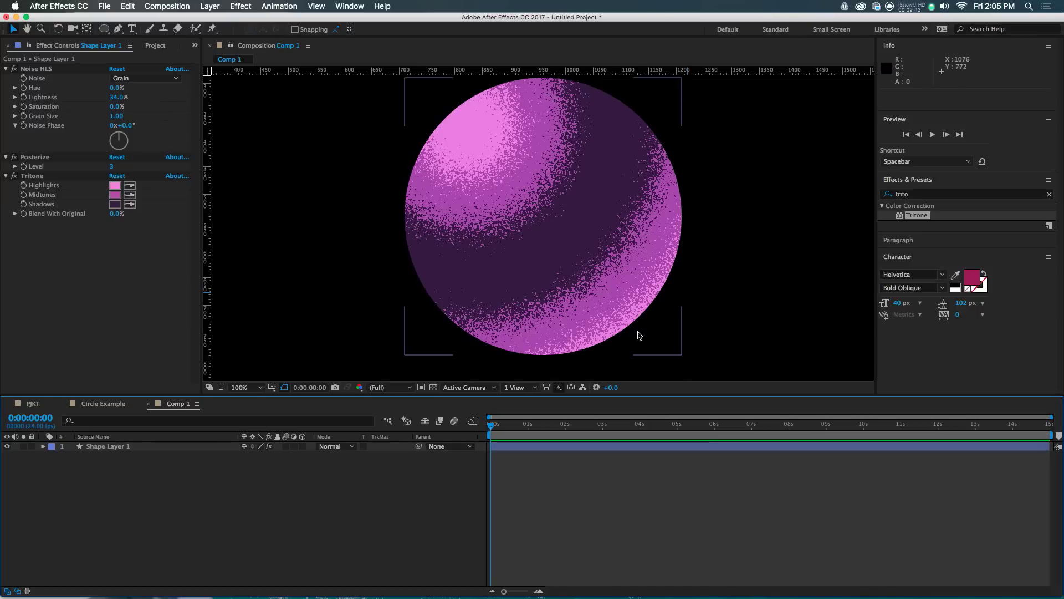
scroll(682, 262, "up", 2)
scroll(673, 238, "down", 2)
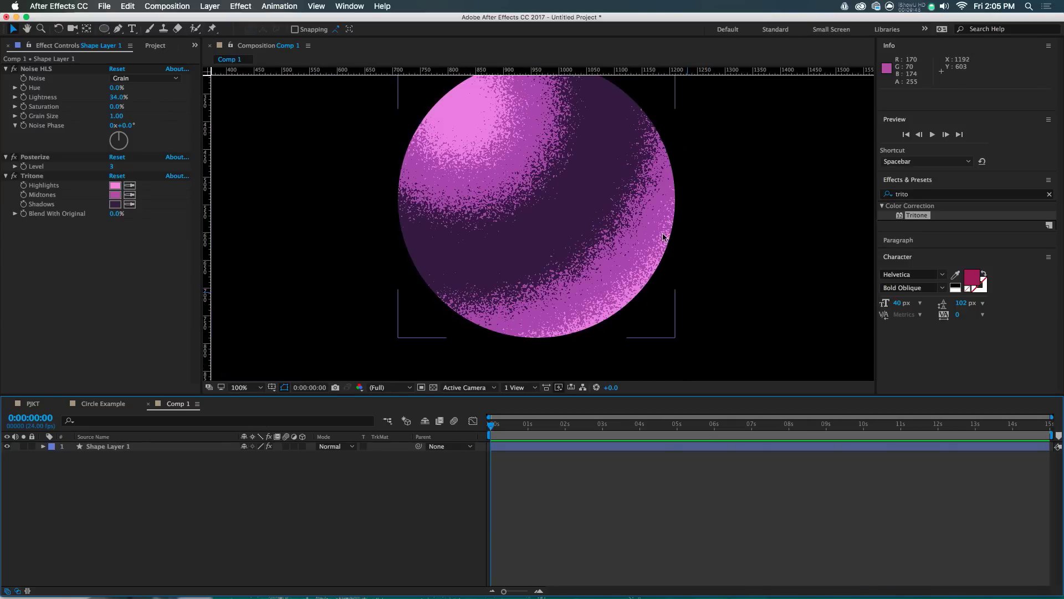
left_click(549, 447)
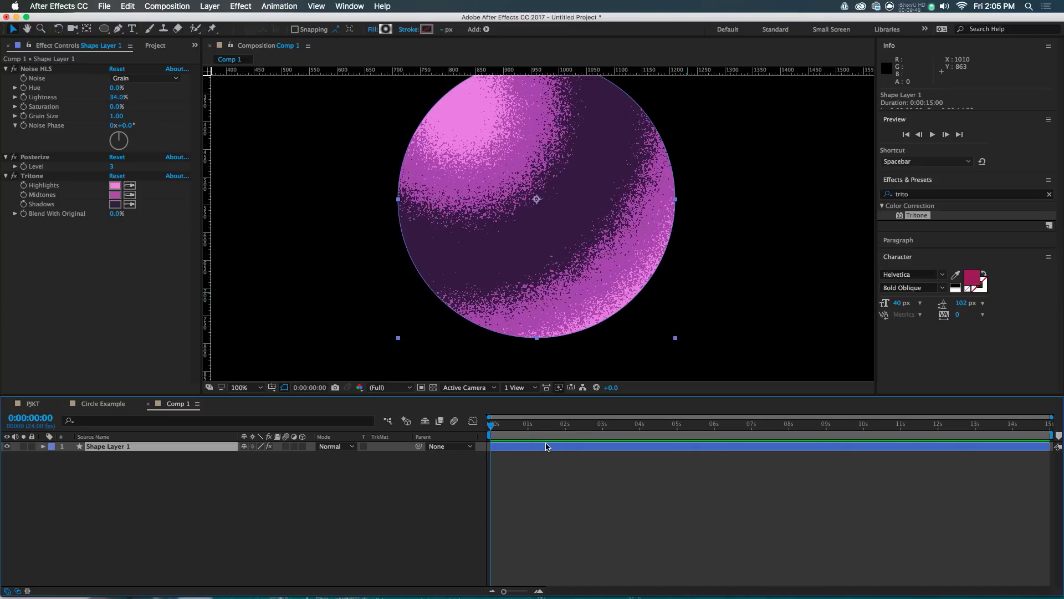
left_click(333, 449)
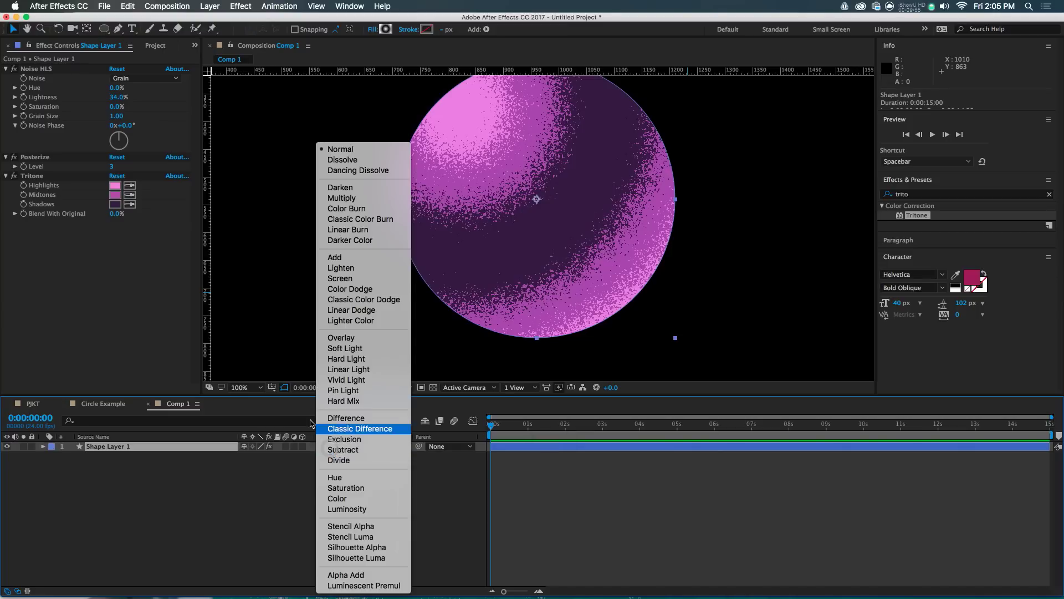
Set the sphere to Dissolve blending and apply Fast Blur (Legacy) with blurriness 14.
left_click(354, 160)
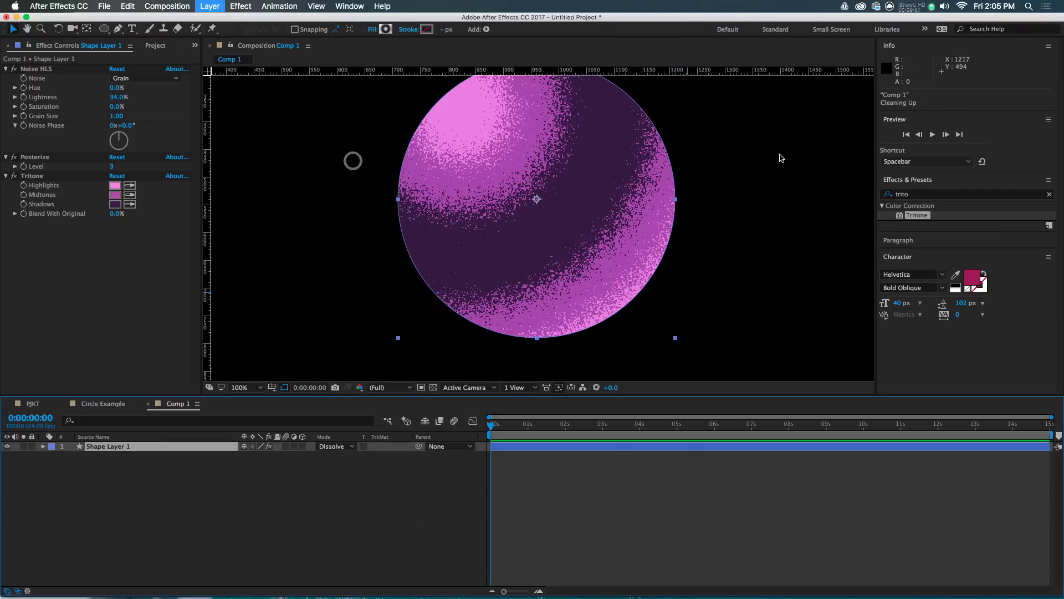
left_click(924, 197)
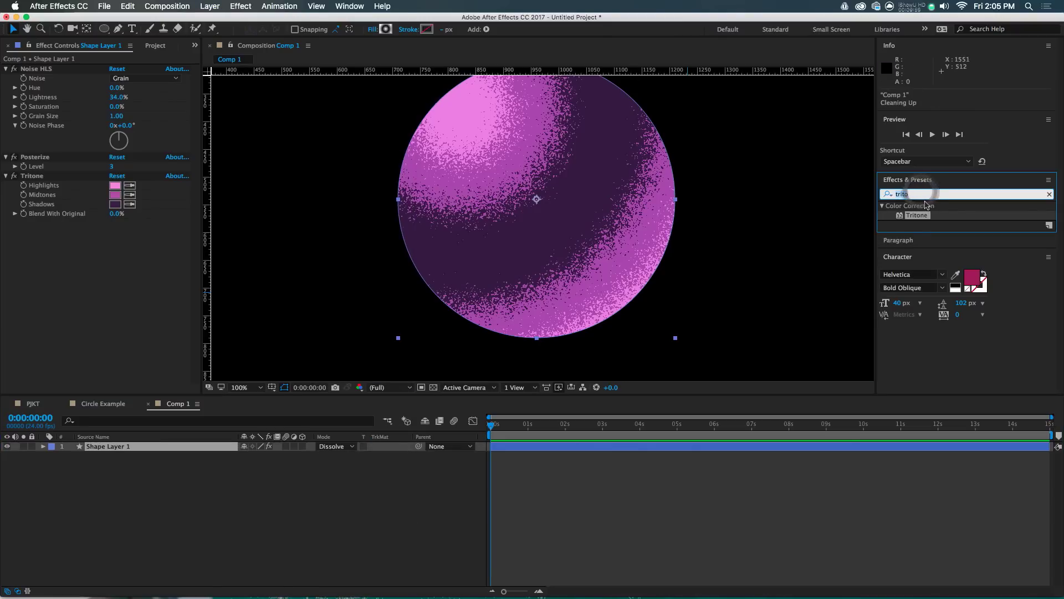
type("blur")
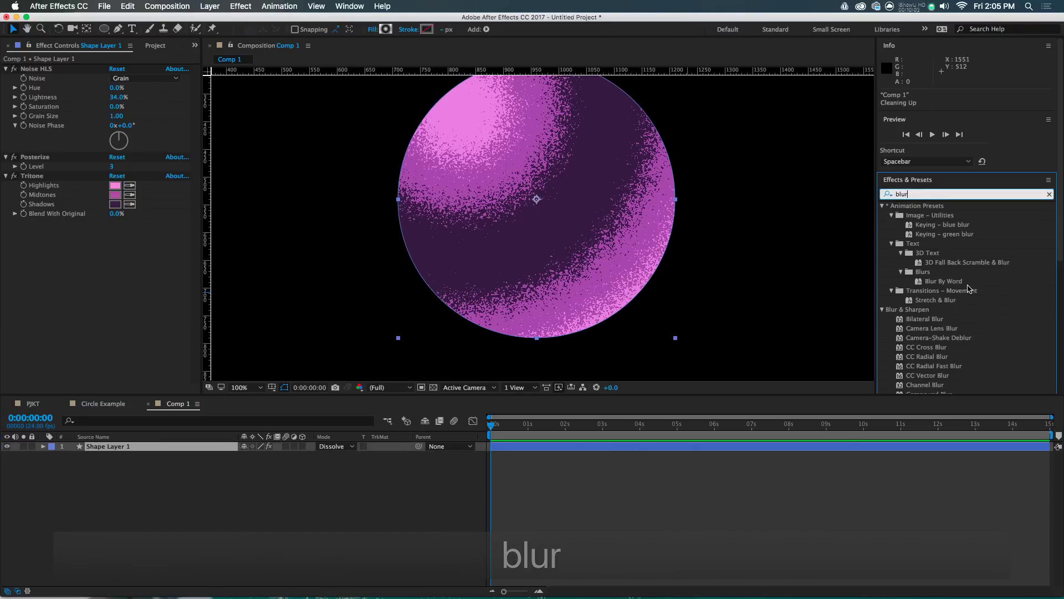
scroll(942, 333, "down", 4)
left_click_drag(932, 354, 44, 70)
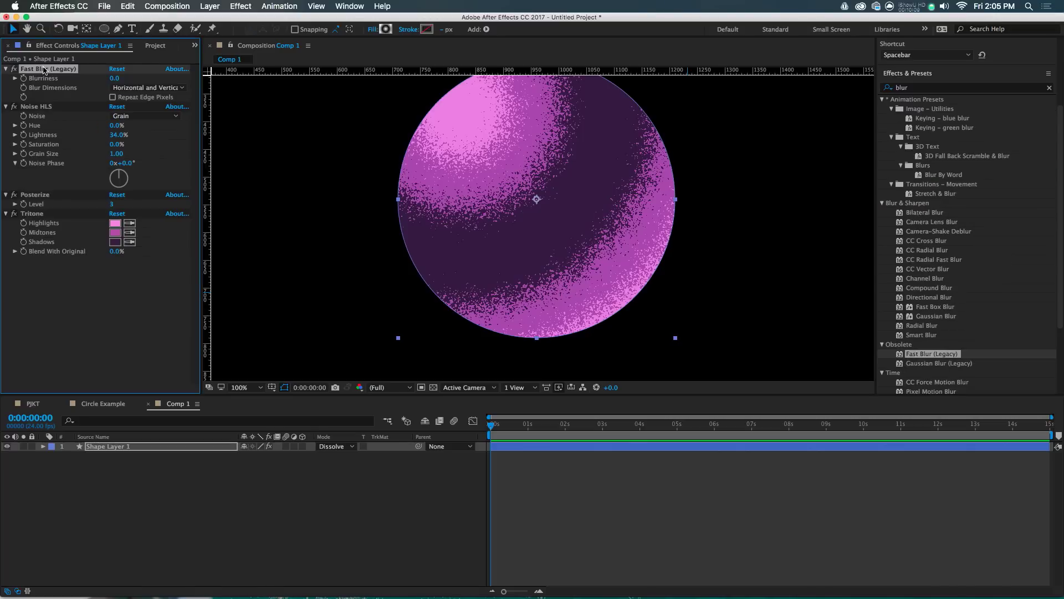
left_click_drag(115, 79, 123, 79)
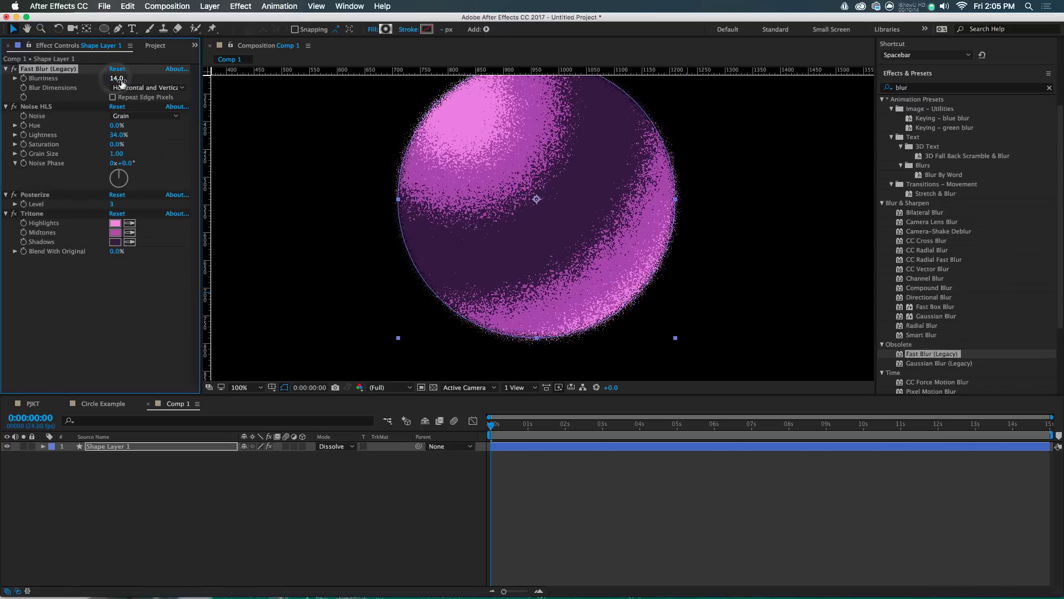
left_click(569, 536)
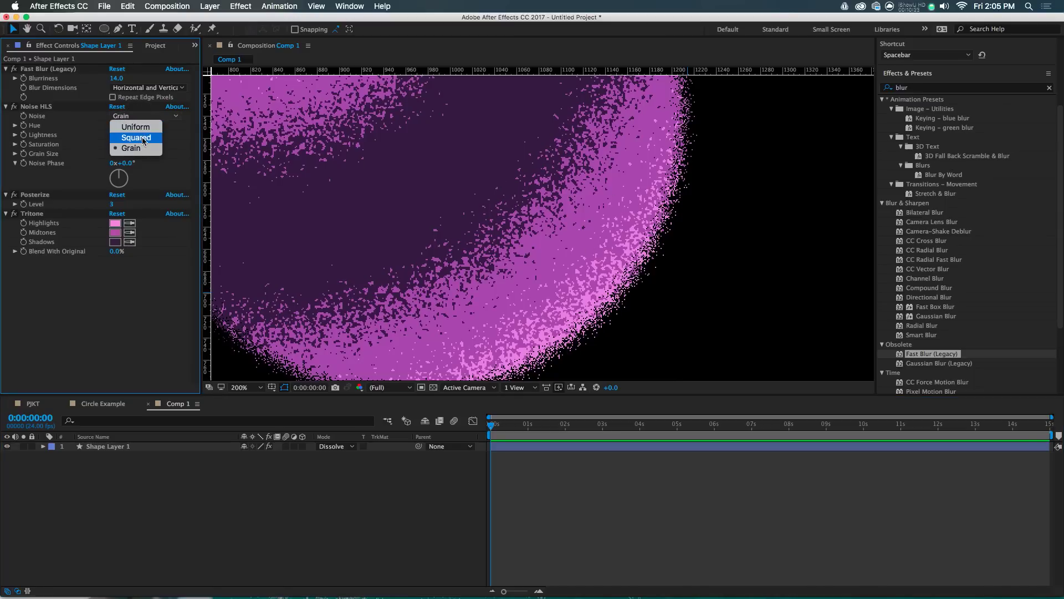
Change the Noise HLS noise type to Squared and delete the Fast Blur effect.
left_click(137, 137)
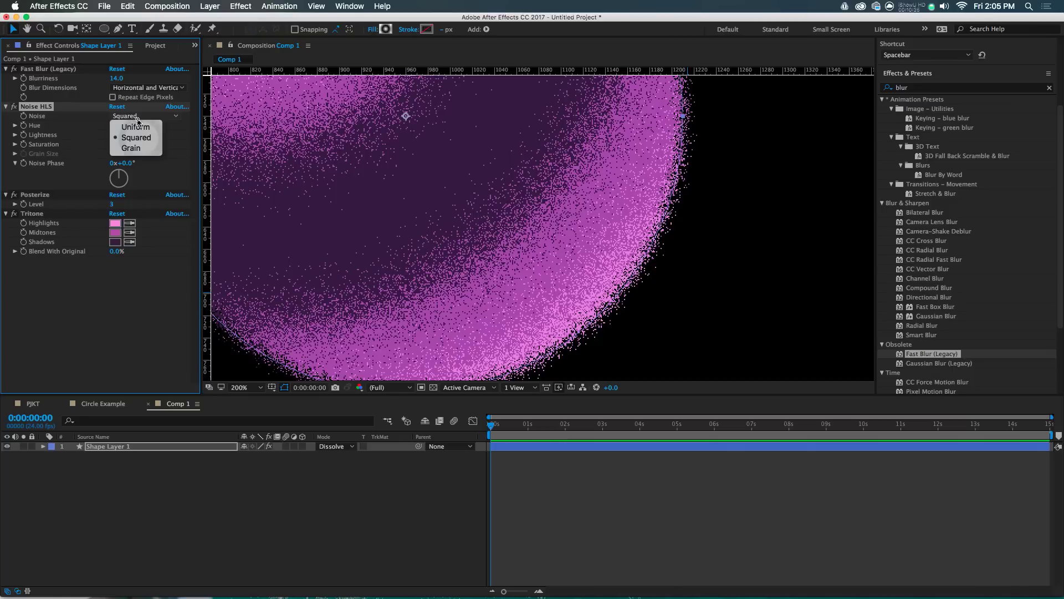
left_click(510, 553)
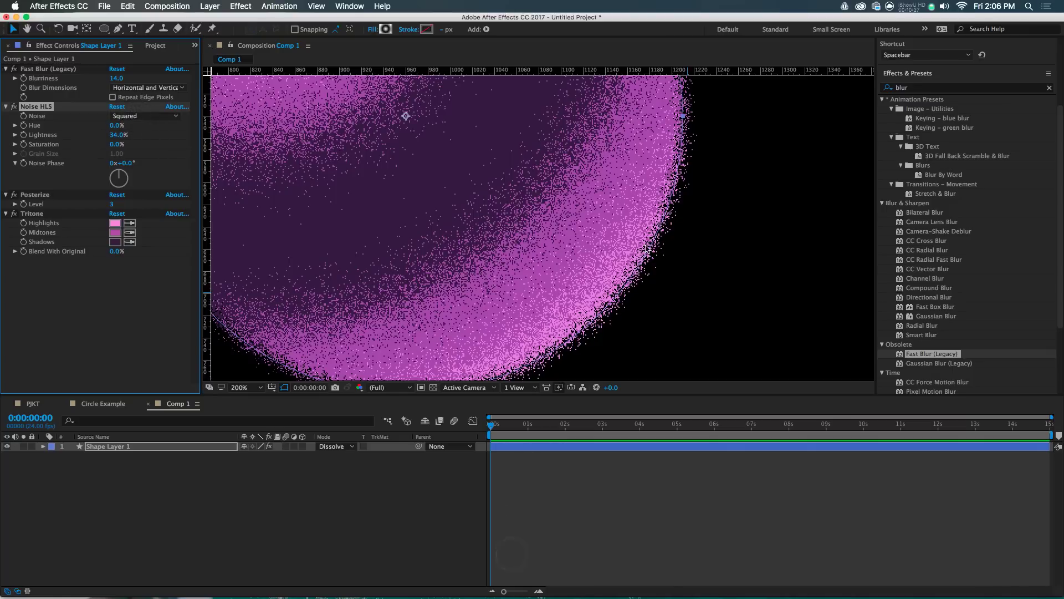
key("comma")
key("Delete")
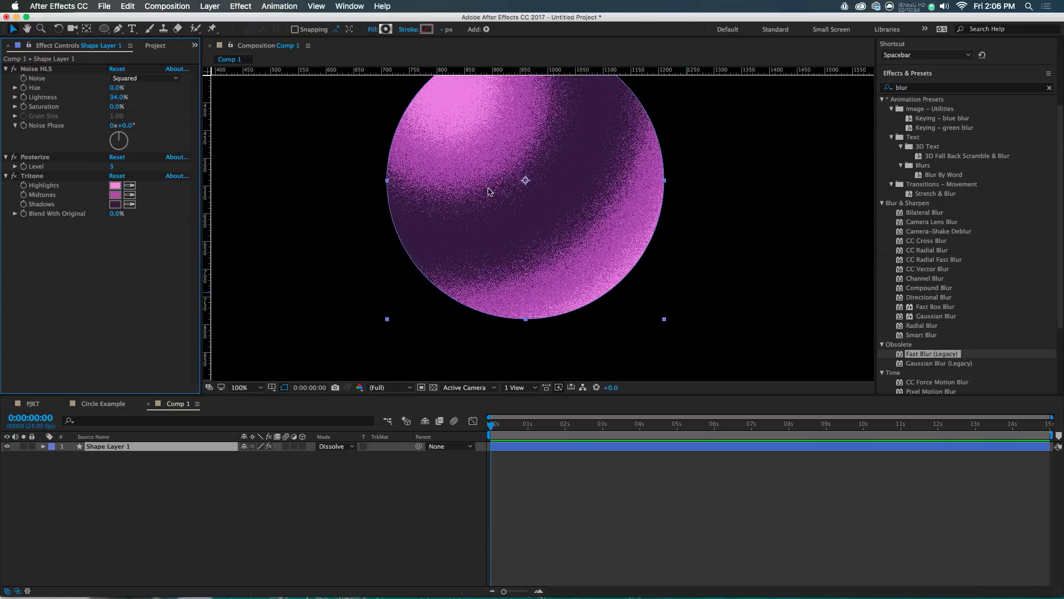
Inspect the Circle Example's pink sphere at 200%, showing its Noise HLS, Posterize and Fast Blur settings.
left_click(110, 404)
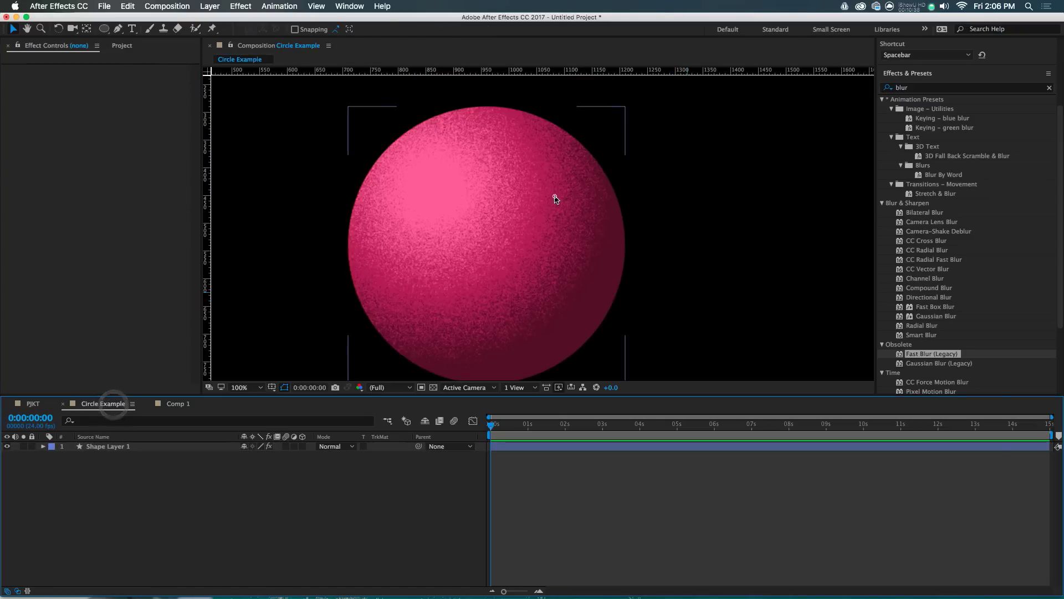
left_click(554, 198)
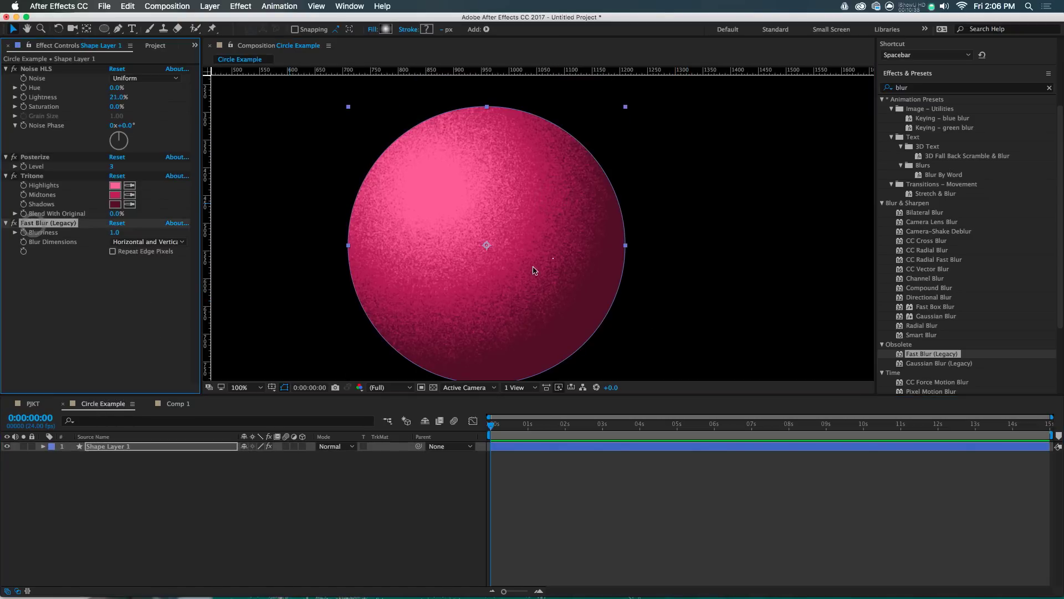
left_click_drag(534, 270, 561, 253)
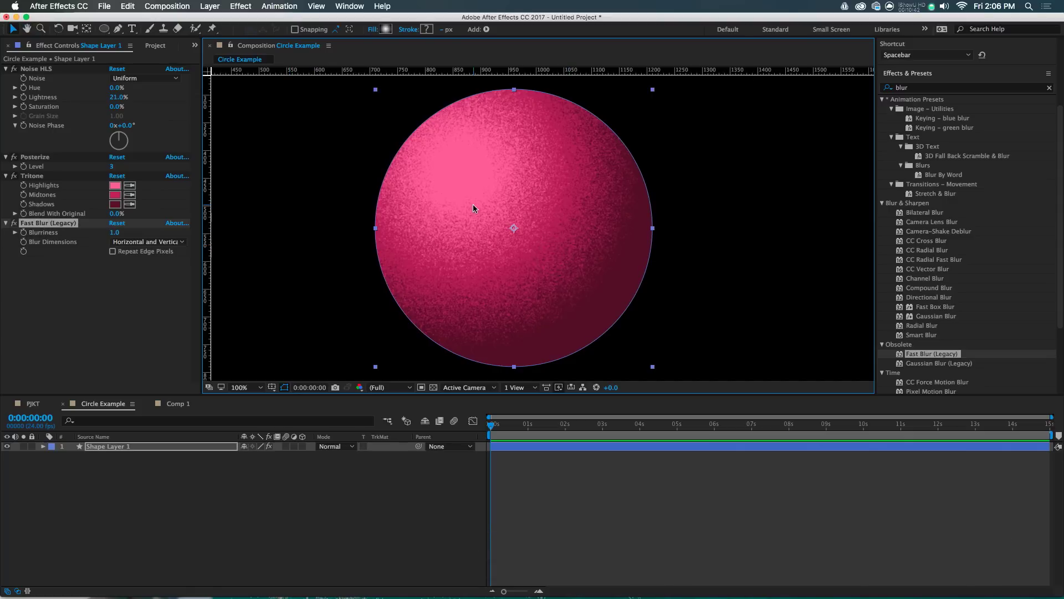
key("period")
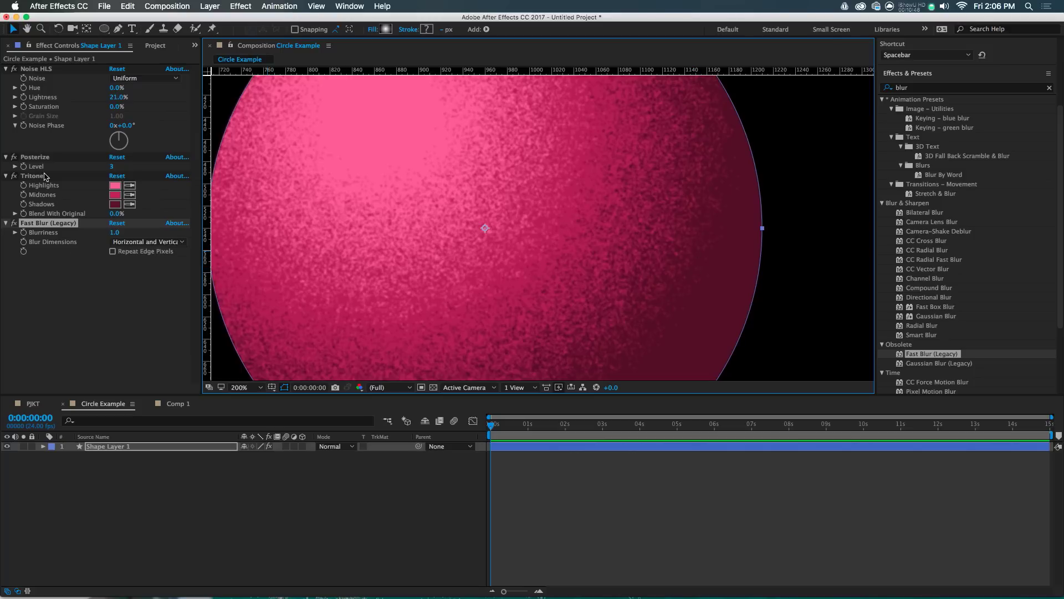
left_click(36, 69)
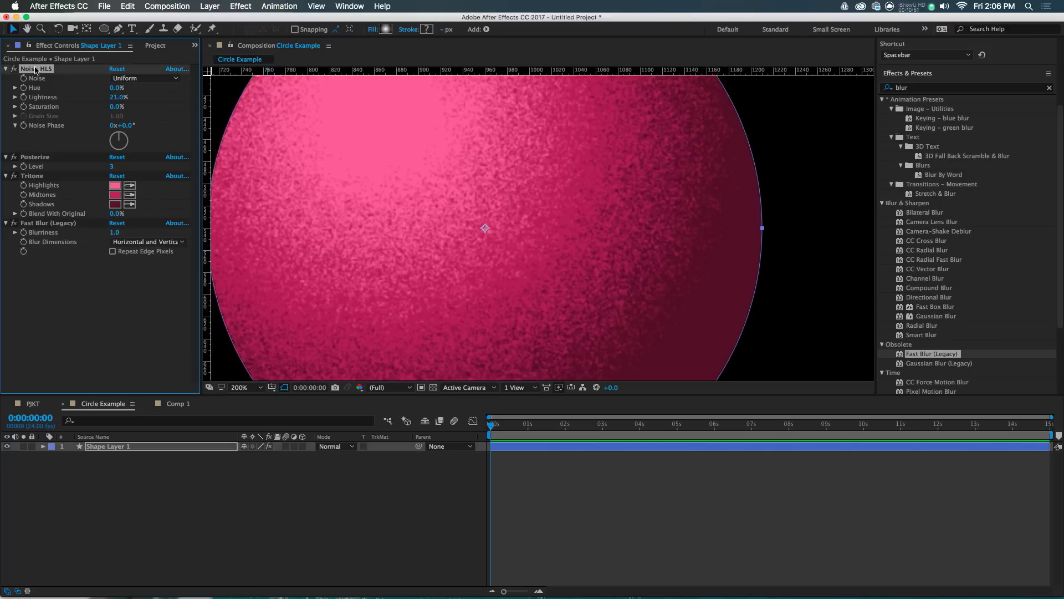